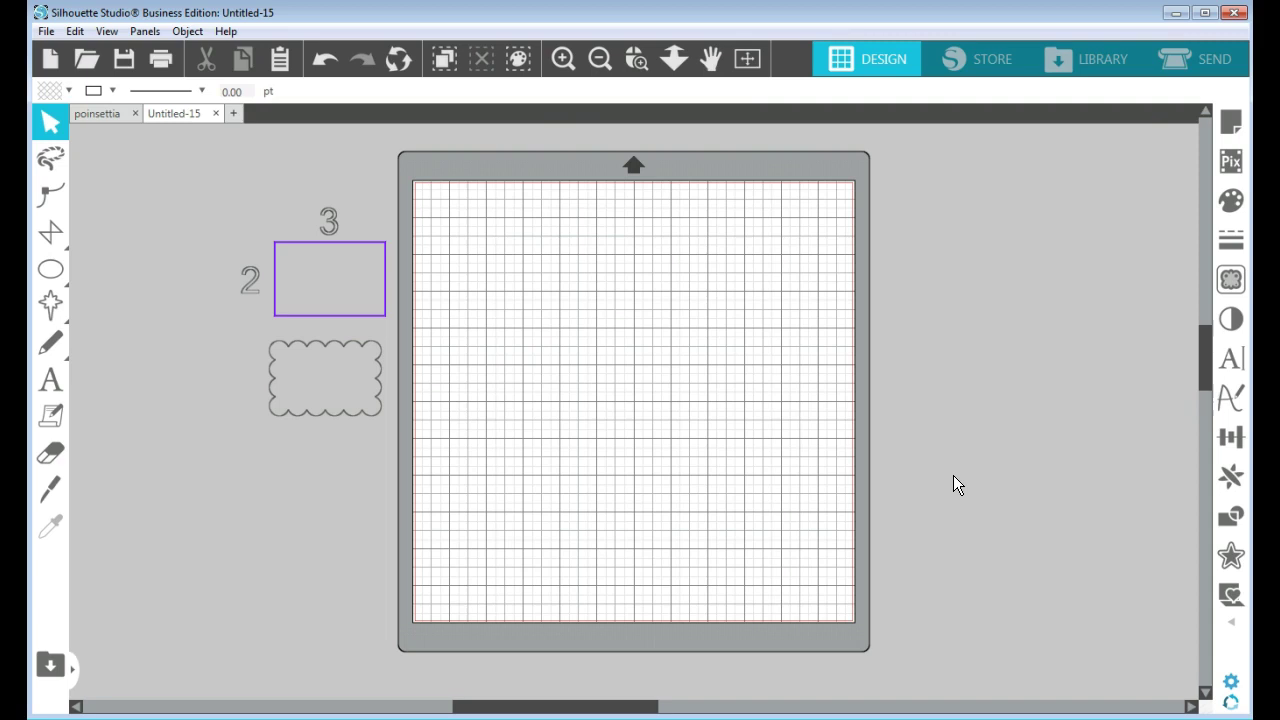
- Close the ornament photo and return to the design page with the 3 by 2 rectangle
{"action": "left_click", "coordinate": [837, 486]}
{"action": "left_click", "coordinate": [300, 458]}
{"action": "left_click", "coordinate": [1038, 446]}
{"action": "left_click", "coordinate": [1054, 402]}
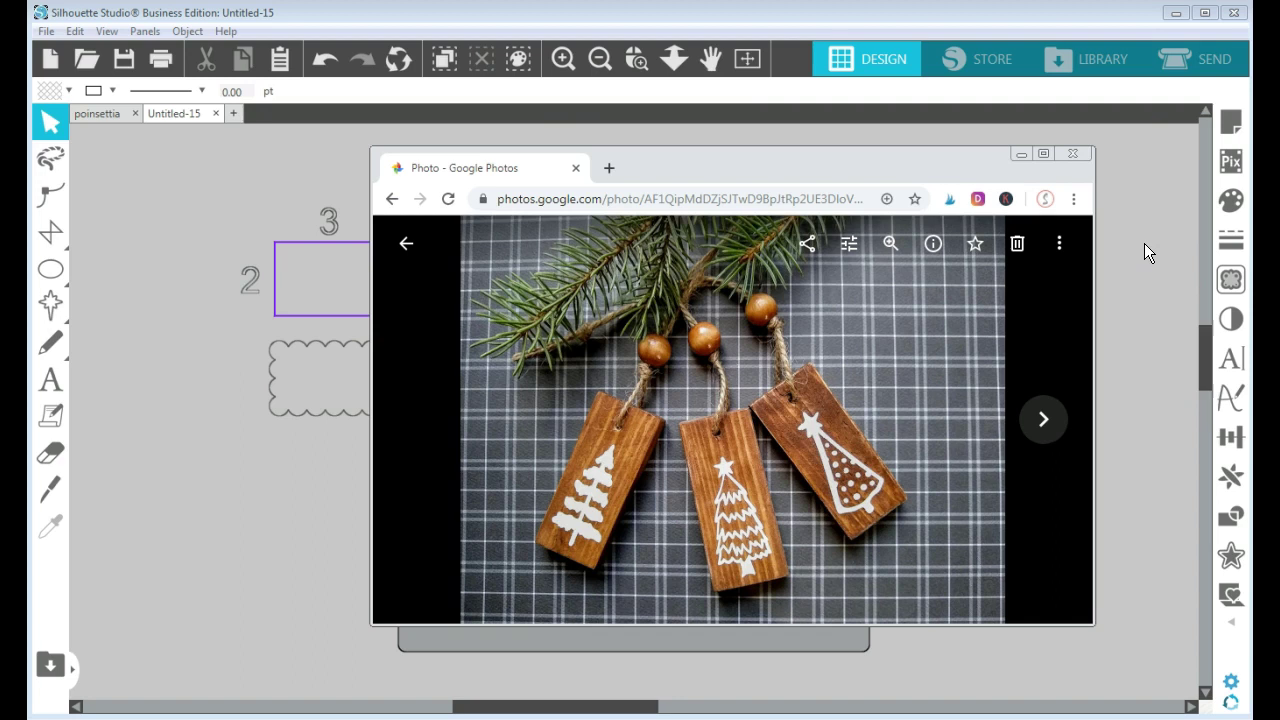
{"action": "left_click", "coordinate": [1072, 153]}
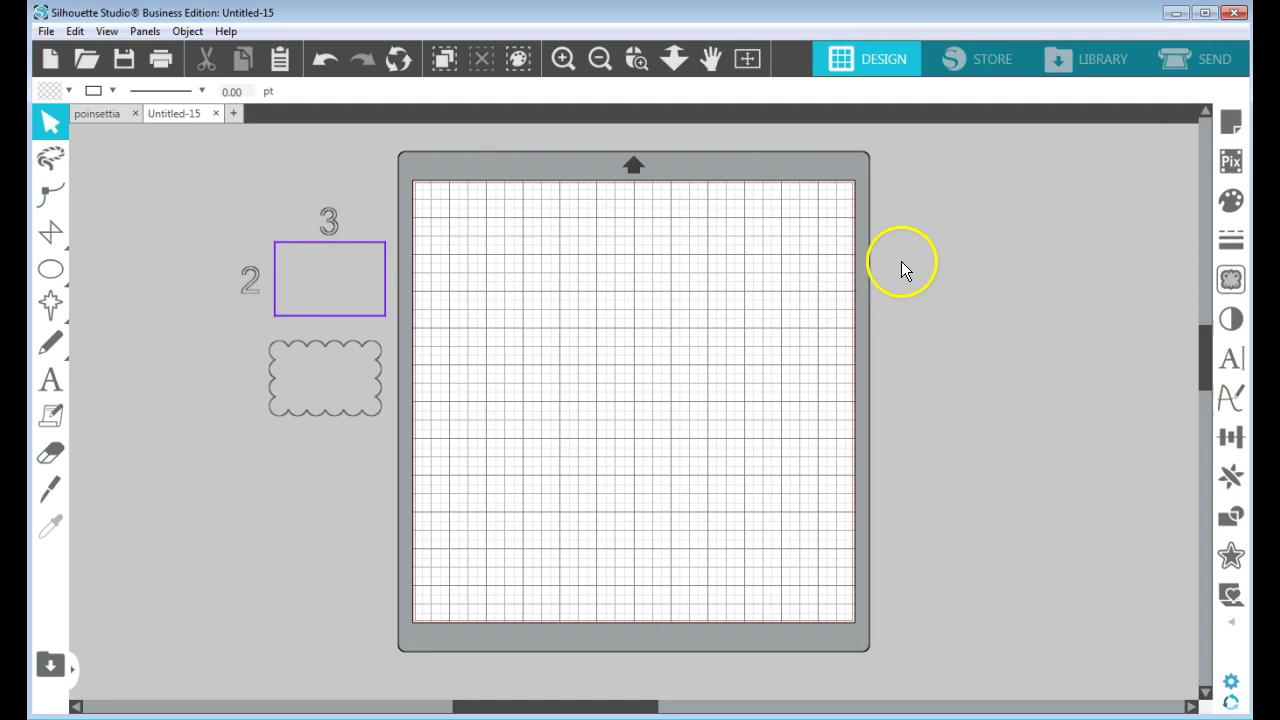
- Zoom in and settle the scalloped rectangle just beneath the purple 3×2 rectangle, edges aligned
{"action": "left_click", "coordinate": [674, 59]}
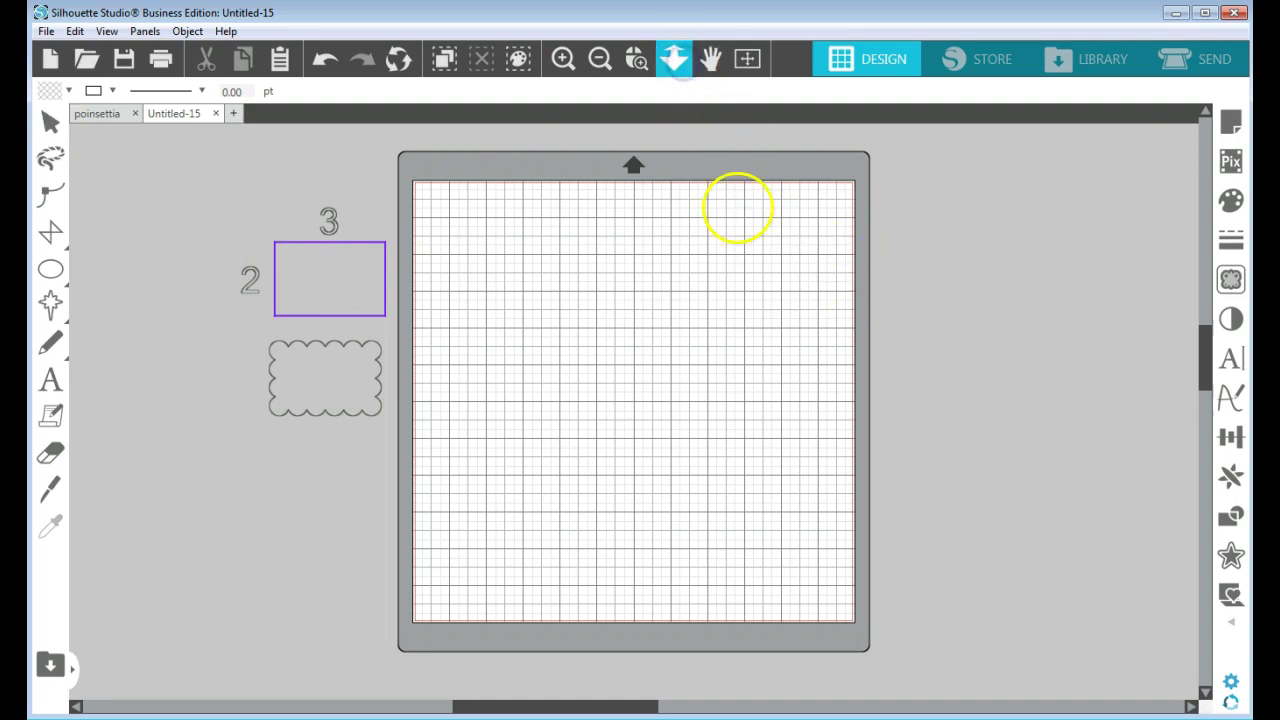
{"action": "left_click_drag", "start_coordinate": [738, 206], "coordinate": [756, 263]}
{"action": "left_click_drag", "start_coordinate": [1205, 391], "coordinate": [1204, 380]}
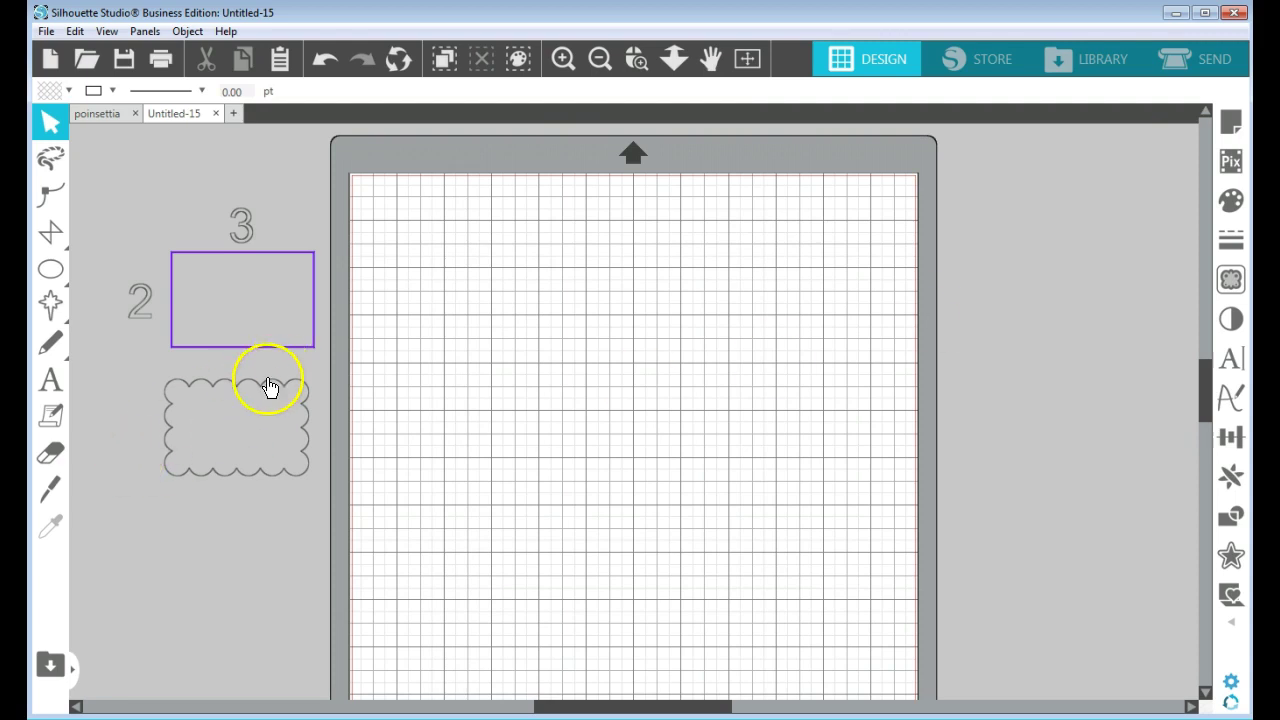
{"action": "mouse_move", "coordinate": [269, 387]}
{"action": "left_mouse_down"}
{"action": "mouse_move", "coordinate": [275, 247]}
{"action": "mouse_move", "coordinate": [262, 406]}
{"action": "left_mouse_up"}
{"action": "left_click_drag", "start_coordinate": [279, 331], "coordinate": [272, 364]}
- Select the scalloped rectangle to read its 3.041 by 2.042 in size
{"action": "left_click", "coordinate": [249, 408]}
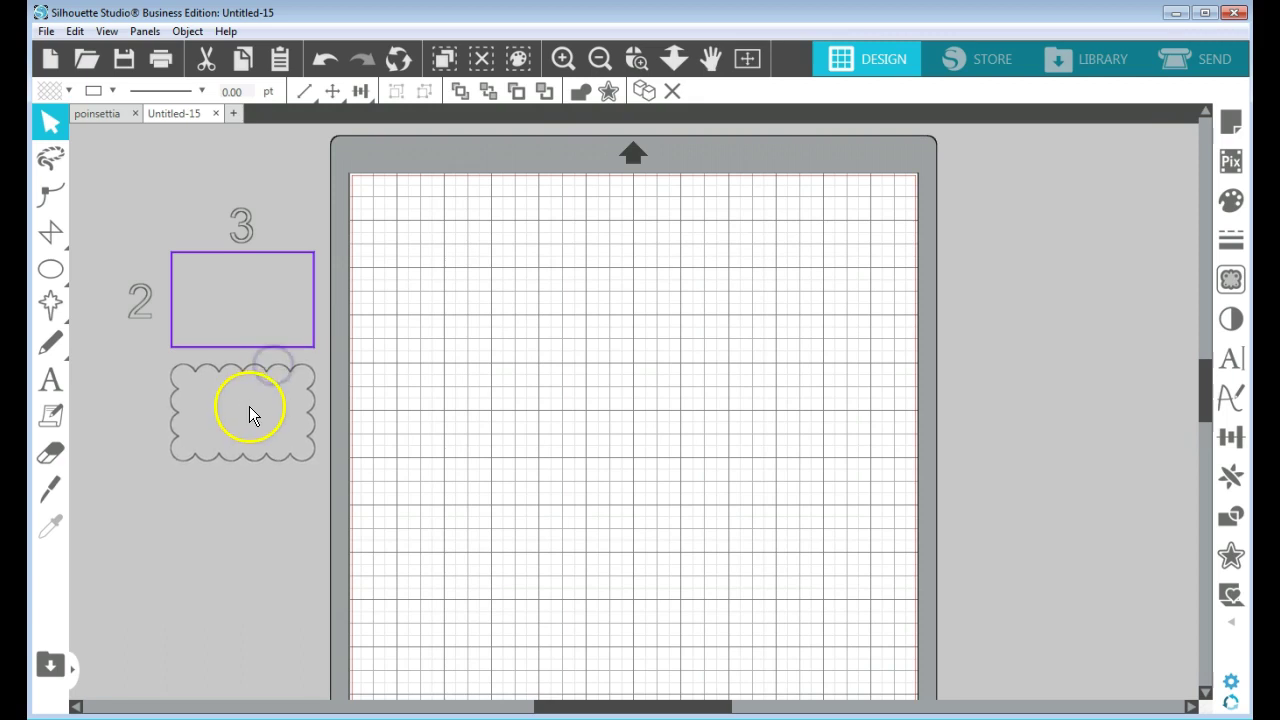
{"action": "left_click", "coordinate": [308, 376]}
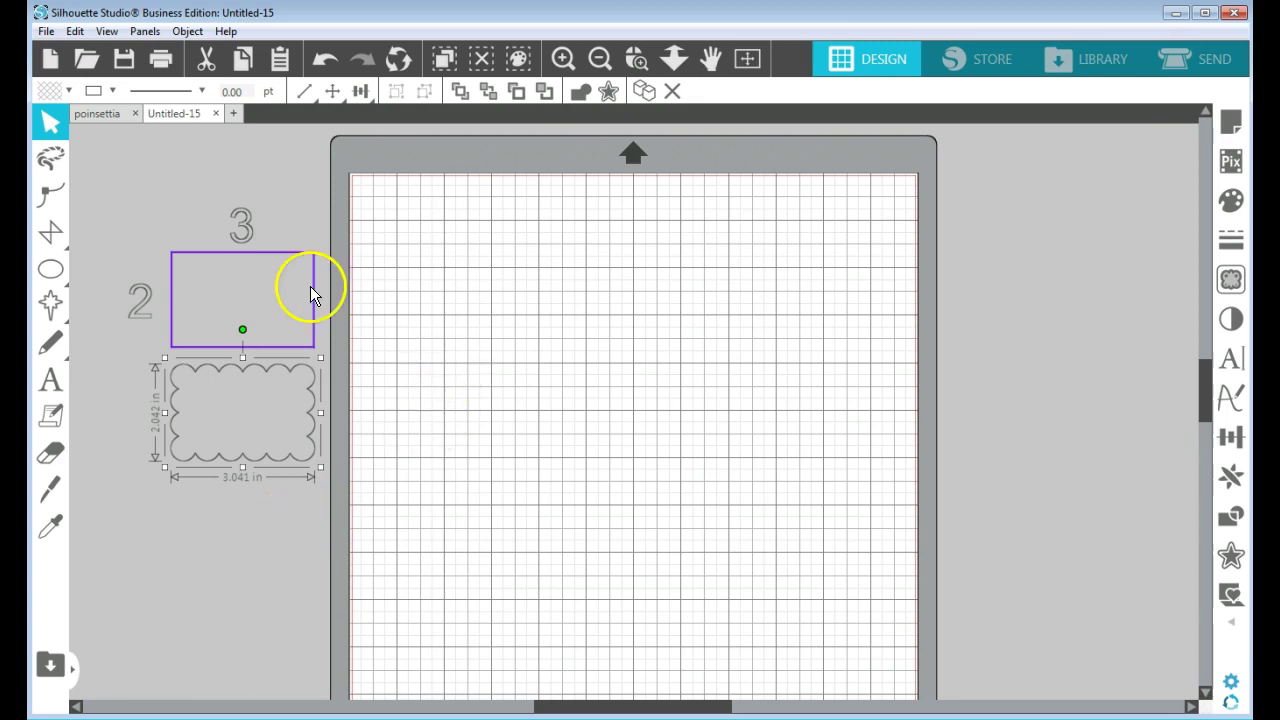
{"action": "mouse_move", "coordinate": [51, 270]}
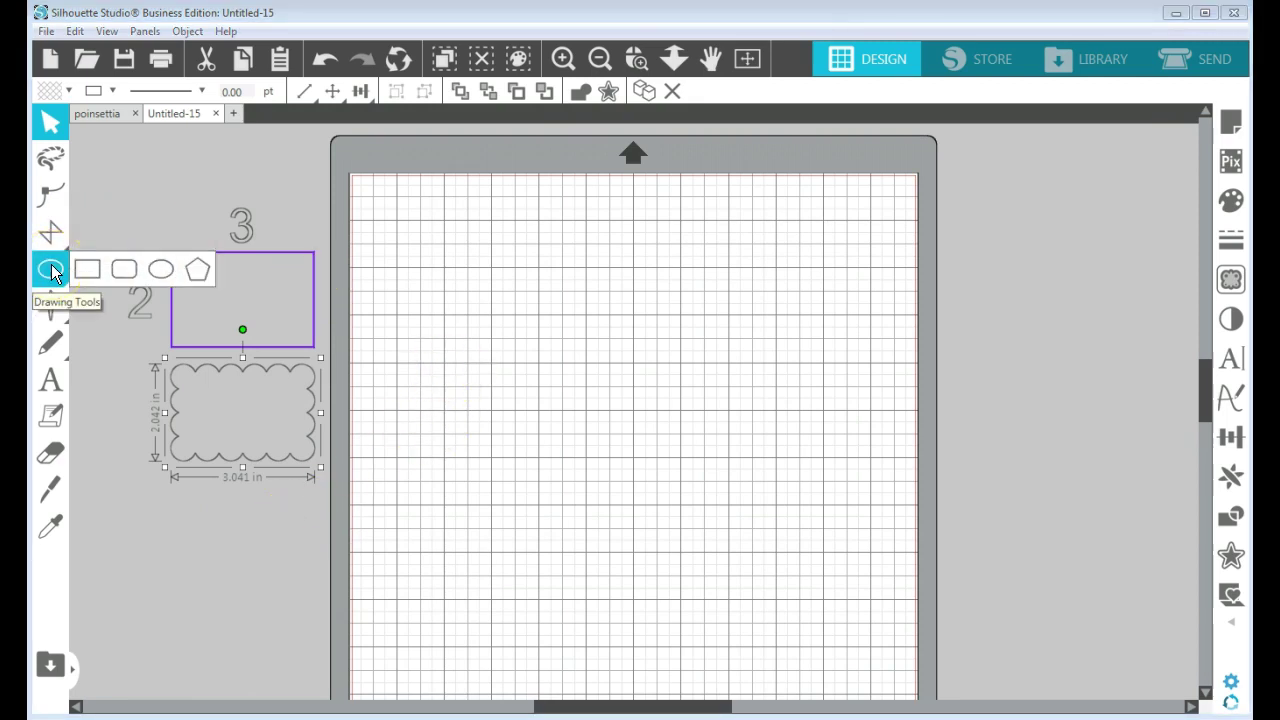
- Draw a small circle near the upper left of the mat
{"action": "left_click", "coordinate": [161, 268]}
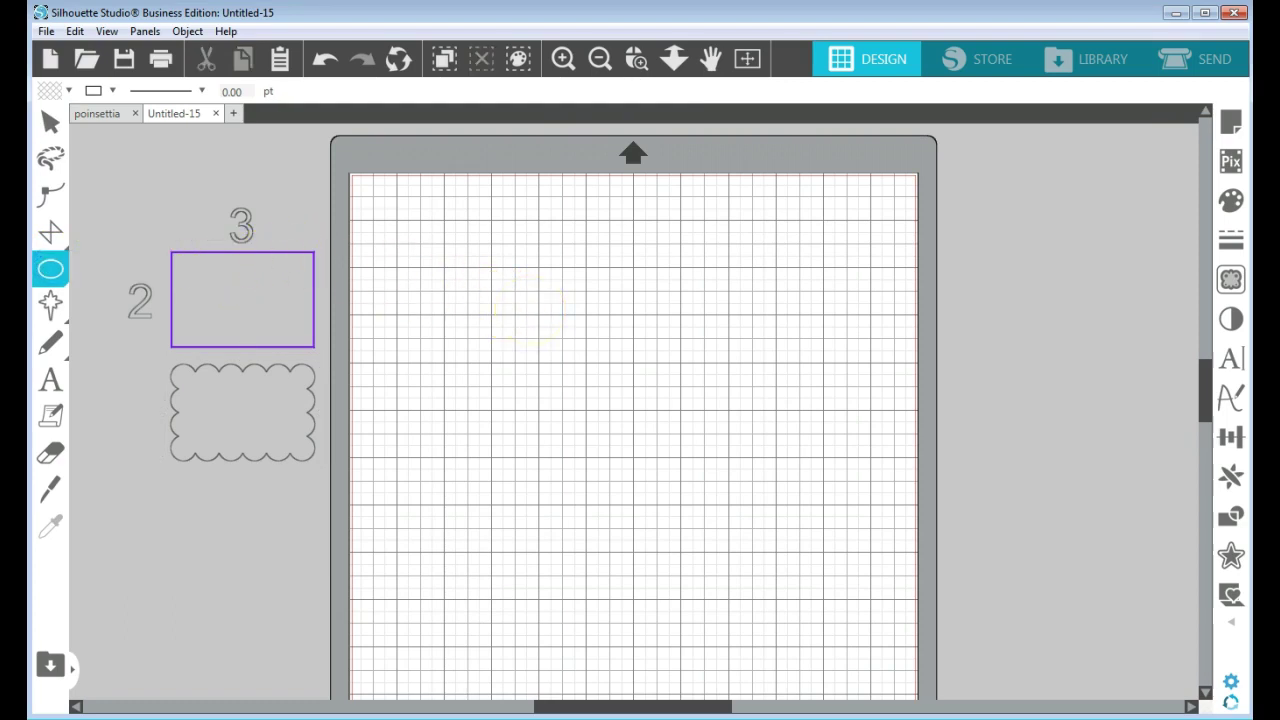
{"action": "left_click_drag", "start_coordinate": [540, 297], "coordinate": [570, 321]}
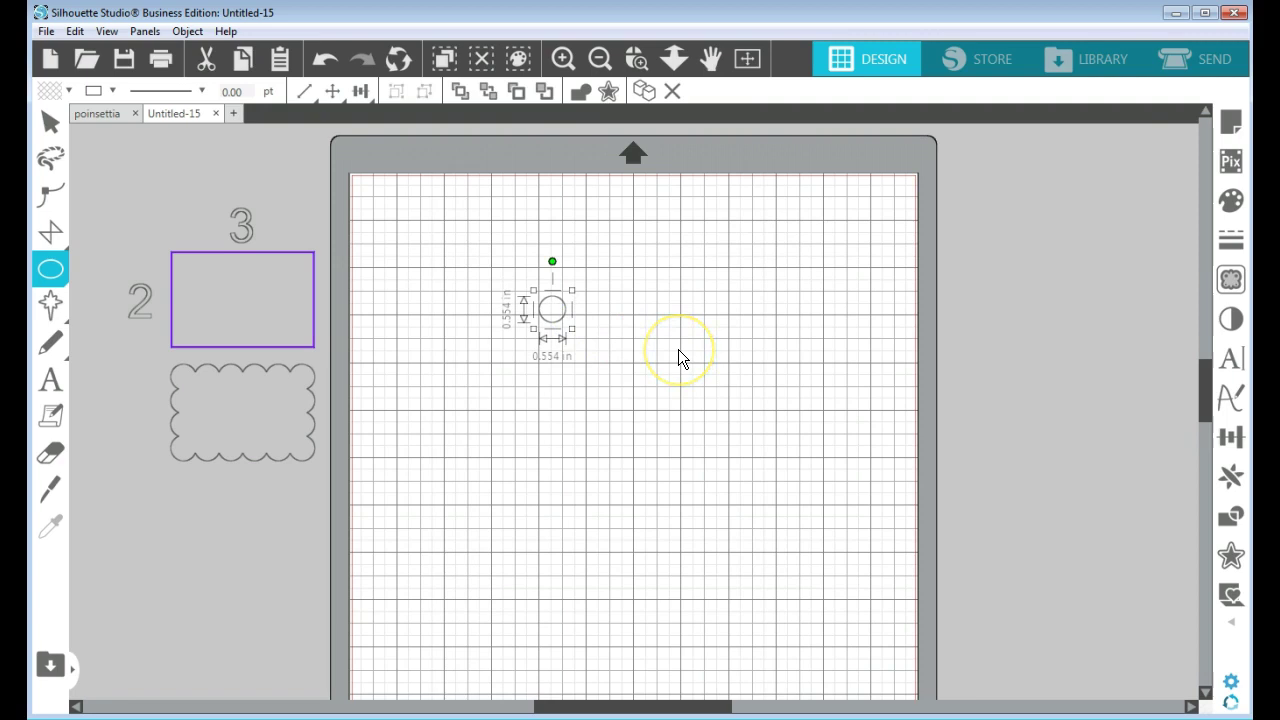
{"action": "key", "text": "v"}
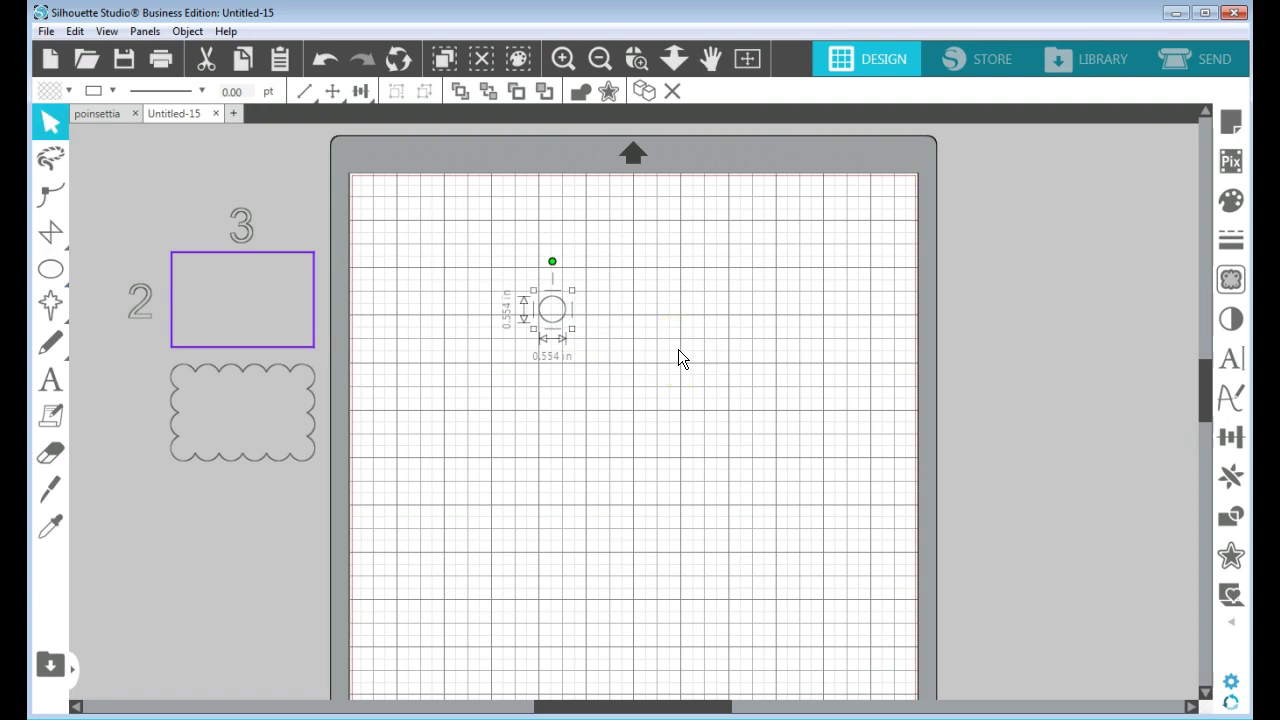
- Scale the circle proportionally from 0.554 to 0.500 by 0.500 in
{"action": "left_click", "coordinate": [1232, 439]}
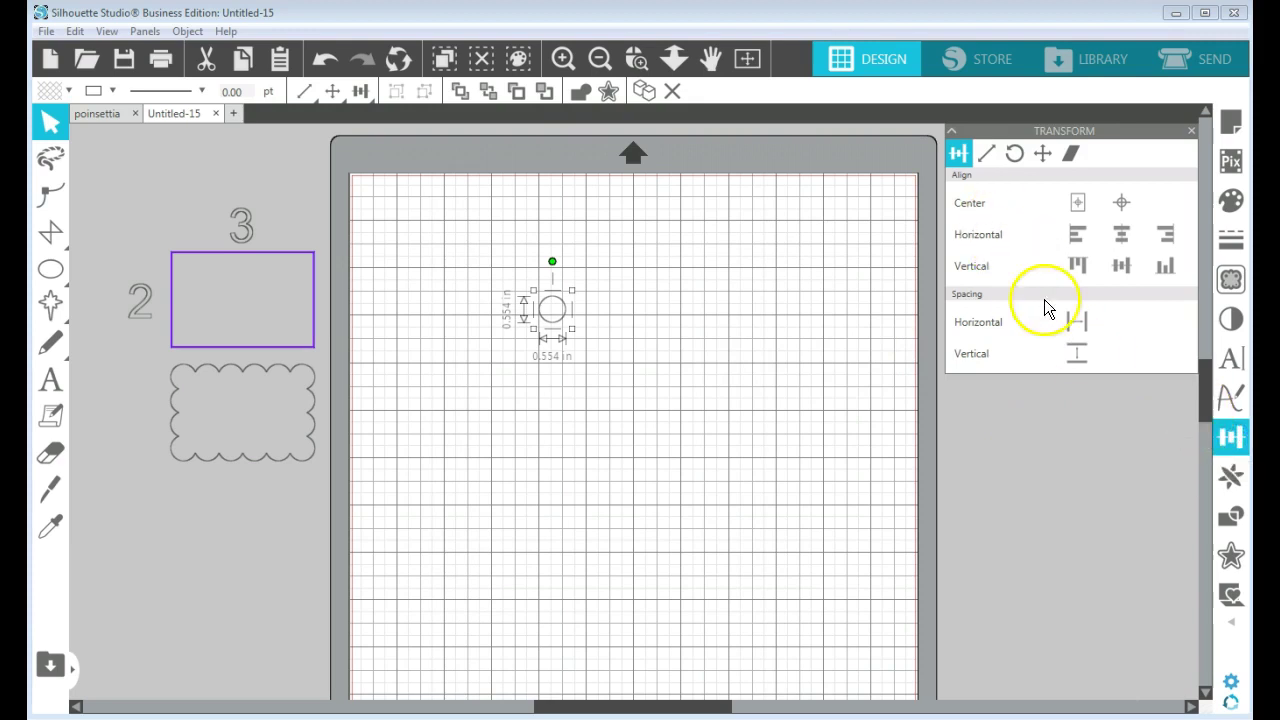
{"action": "left_click", "coordinate": [988, 155]}
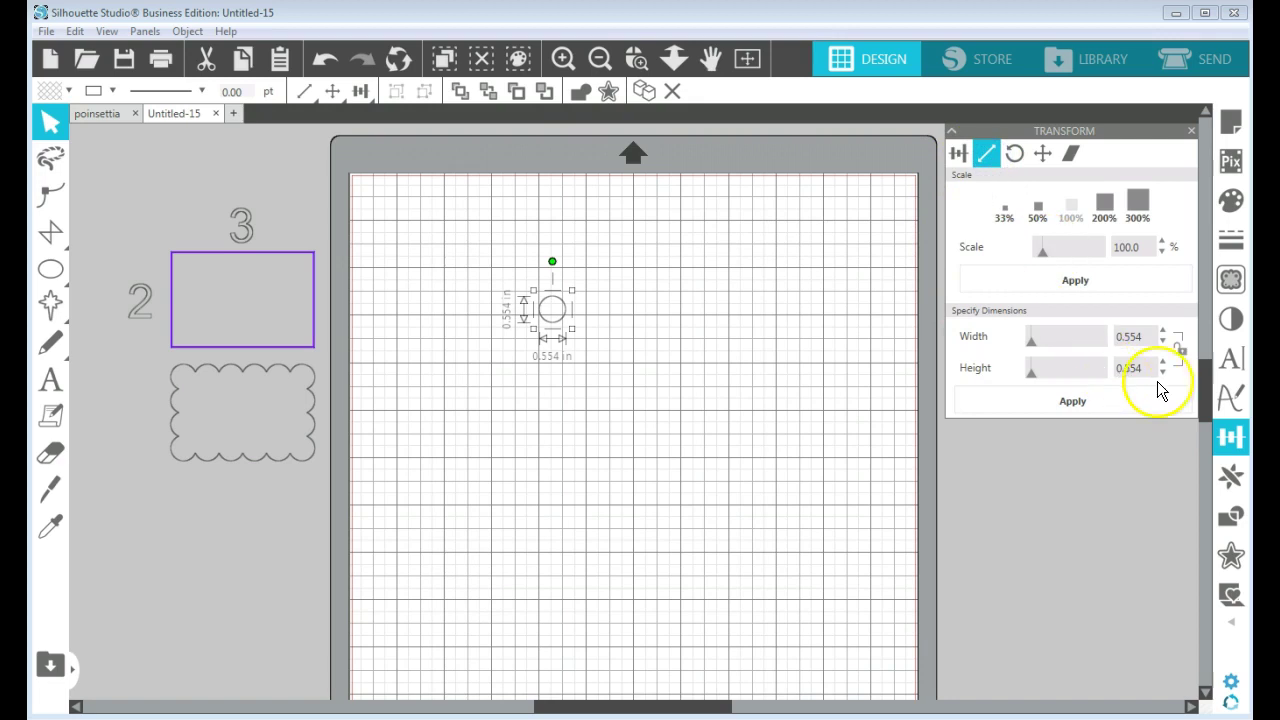
{"action": "left_click", "coordinate": [1181, 349]}
{"action": "left_click_drag", "start_coordinate": [1143, 334], "coordinate": [1100, 333]}
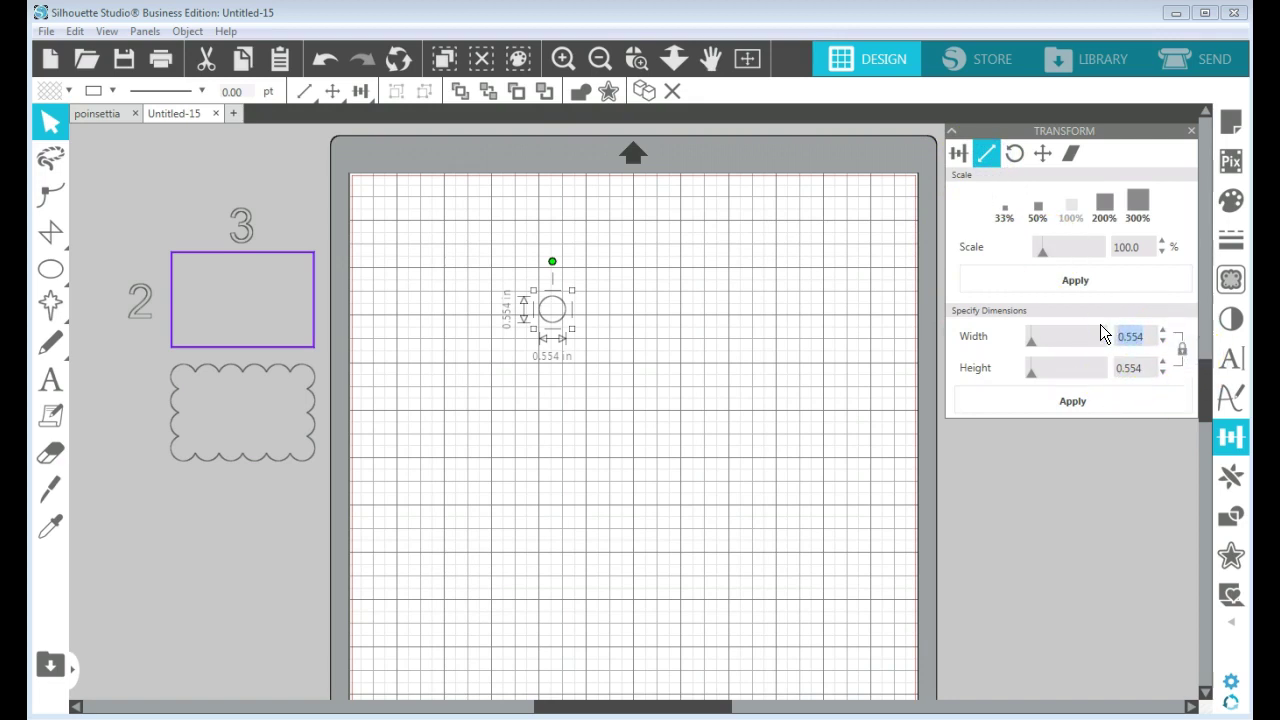
{"action": "type", "text": ".5"}
{"action": "key", "text": "Return"}
{"action": "left_click", "coordinate": [1116, 404]}
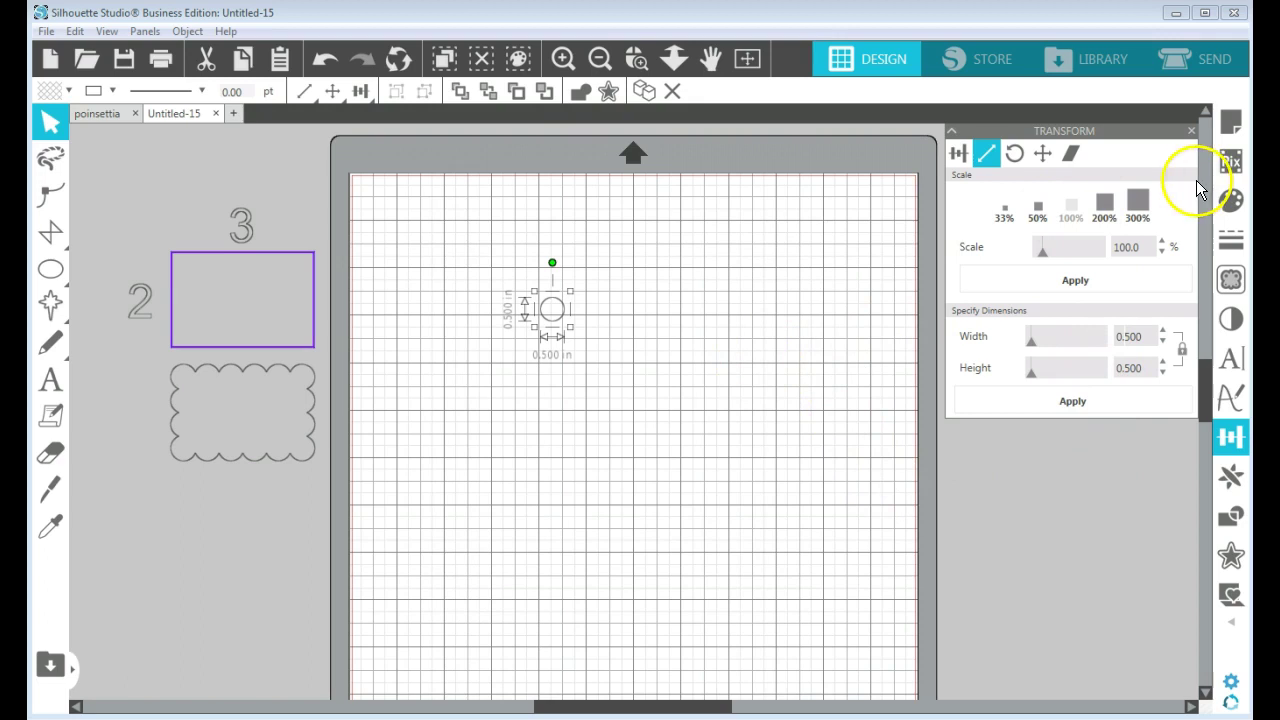
{"action": "left_click", "coordinate": [1190, 131]}
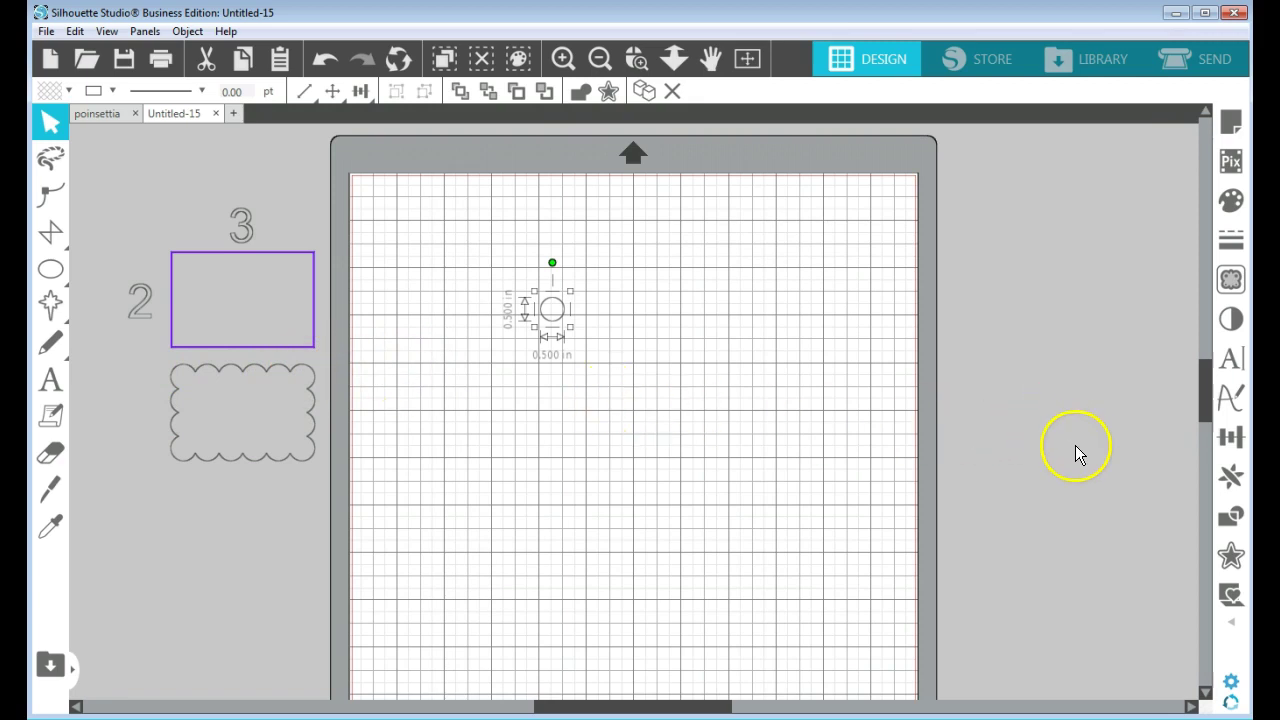
- Set custom replication to 5 copies, each placed to the right of the circle
{"action": "left_click", "coordinate": [1230, 476]}
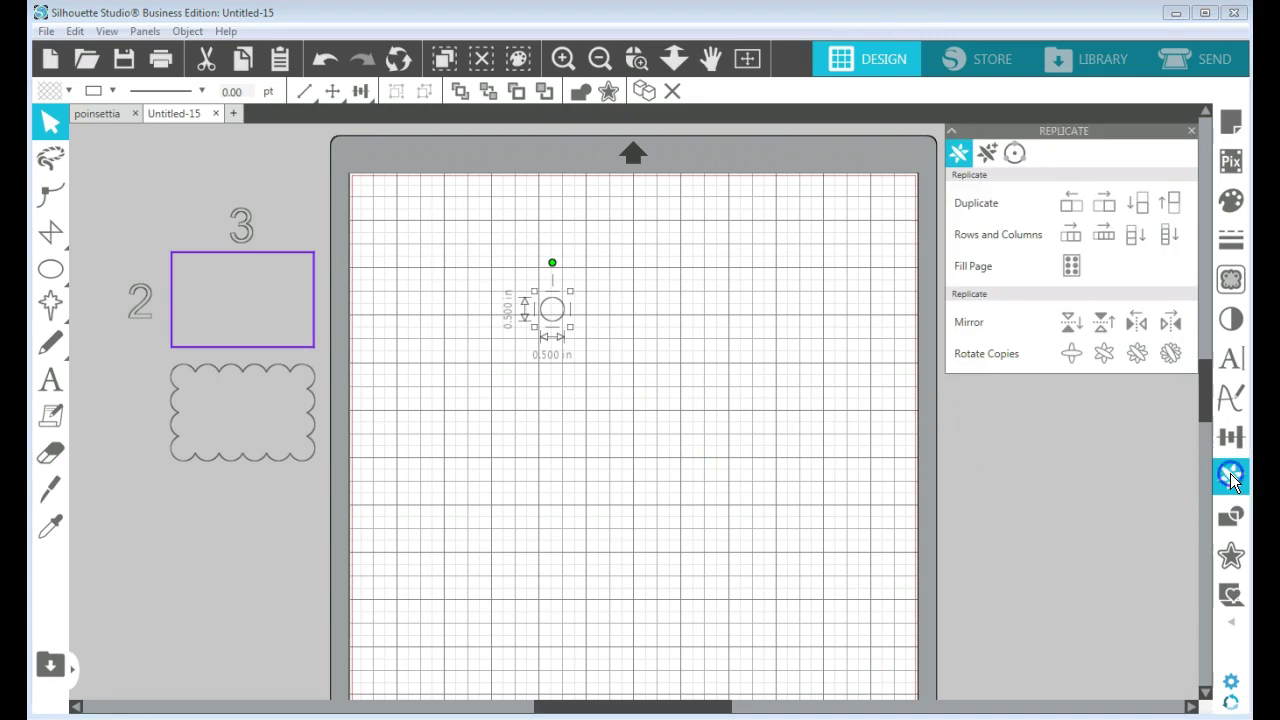
{"action": "left_click", "coordinate": [994, 152]}
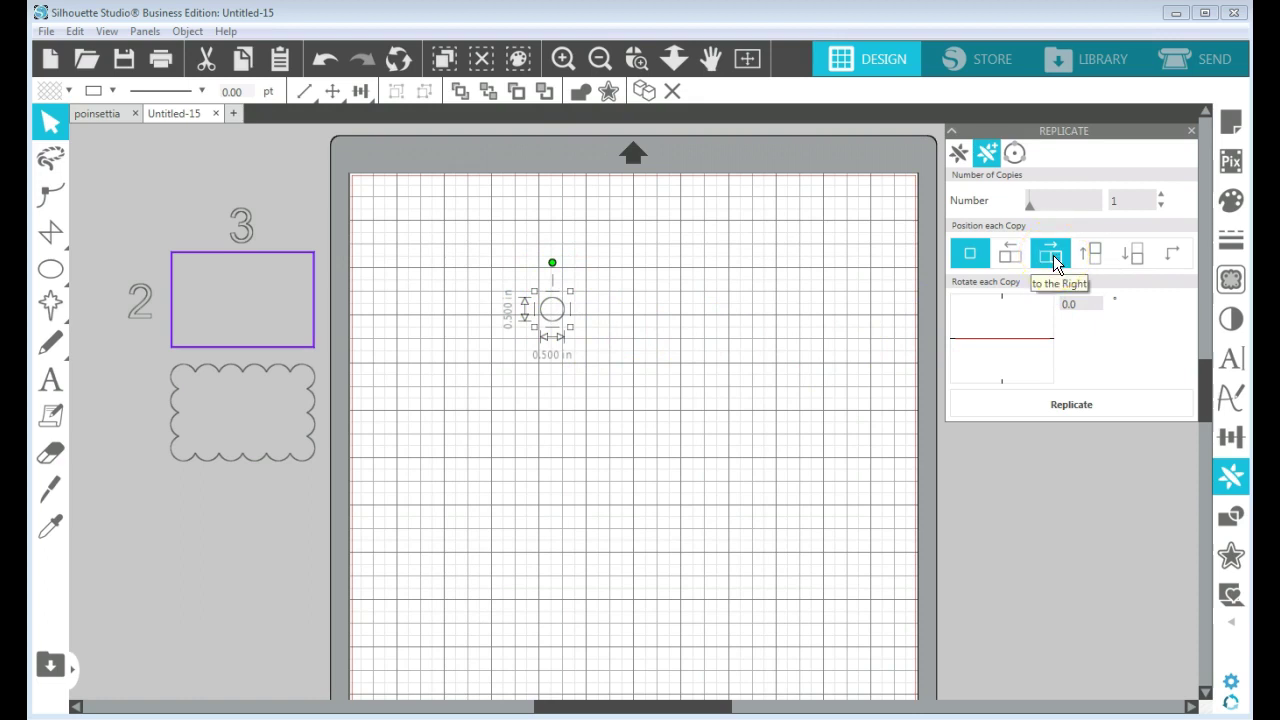
{"action": "left_click_drag", "start_coordinate": [1128, 200], "coordinate": [1098, 195]}
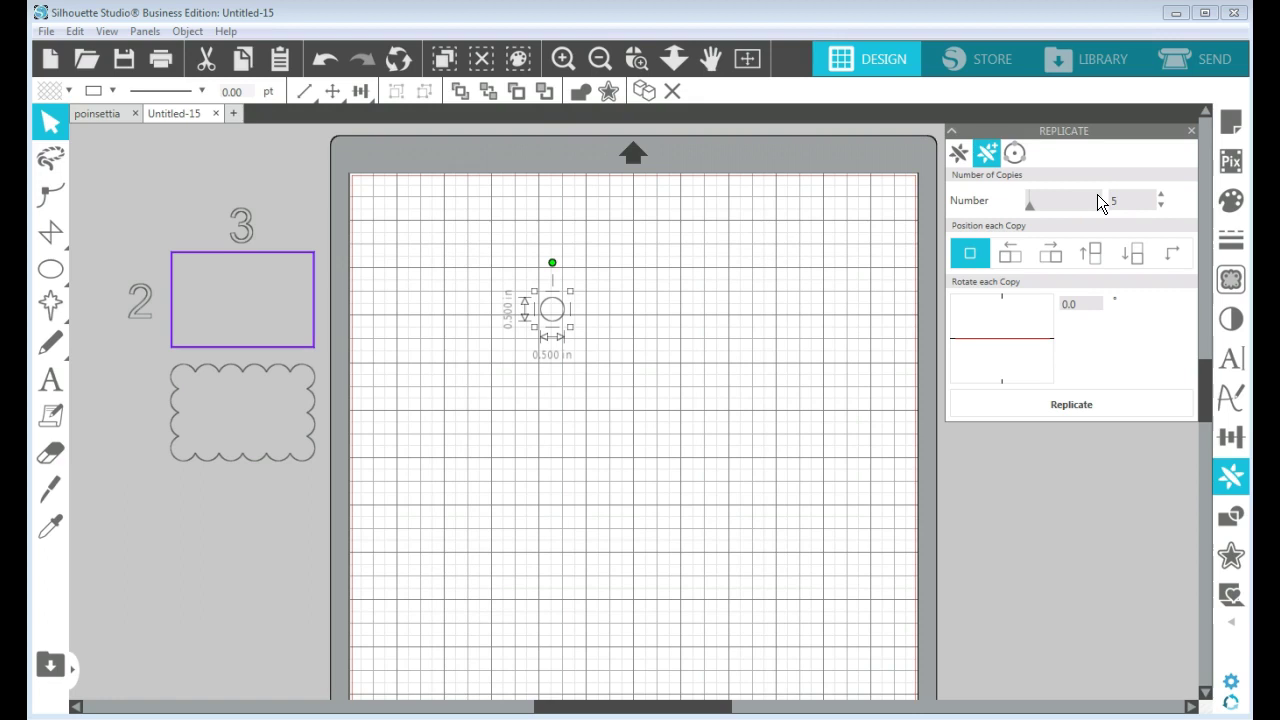
{"action": "left_click", "coordinate": [1058, 256]}
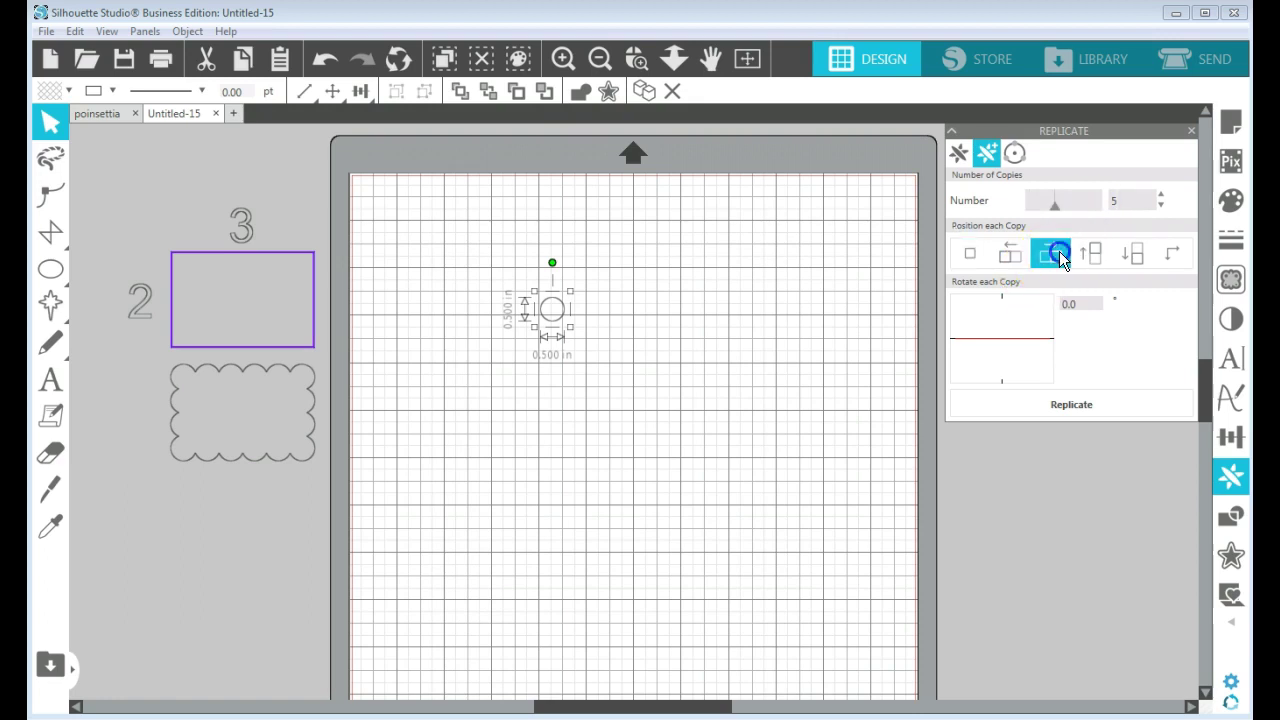
- Replicate the circle into a row of six touching 0.500 in circles
{"action": "left_click", "coordinate": [1076, 406]}
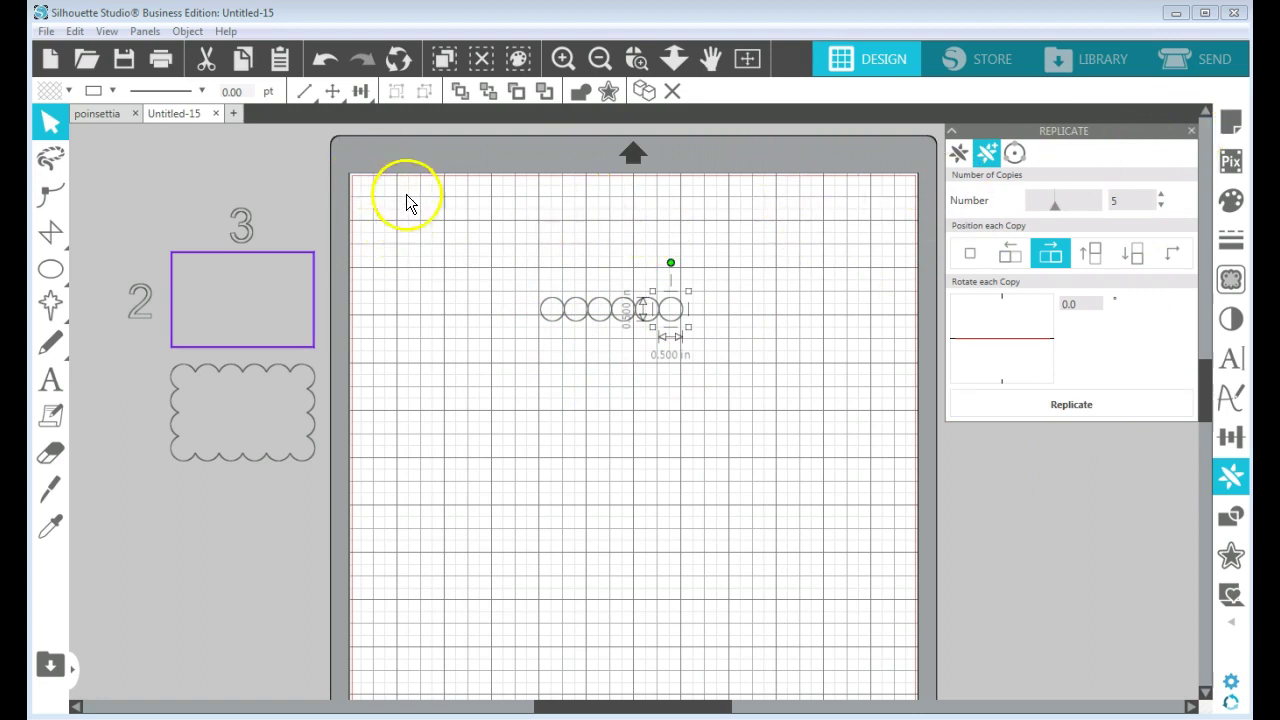
- Select all six circles and group them into one 3.000 in wide row
{"action": "left_click_drag", "start_coordinate": [492, 252], "coordinate": [725, 355]}
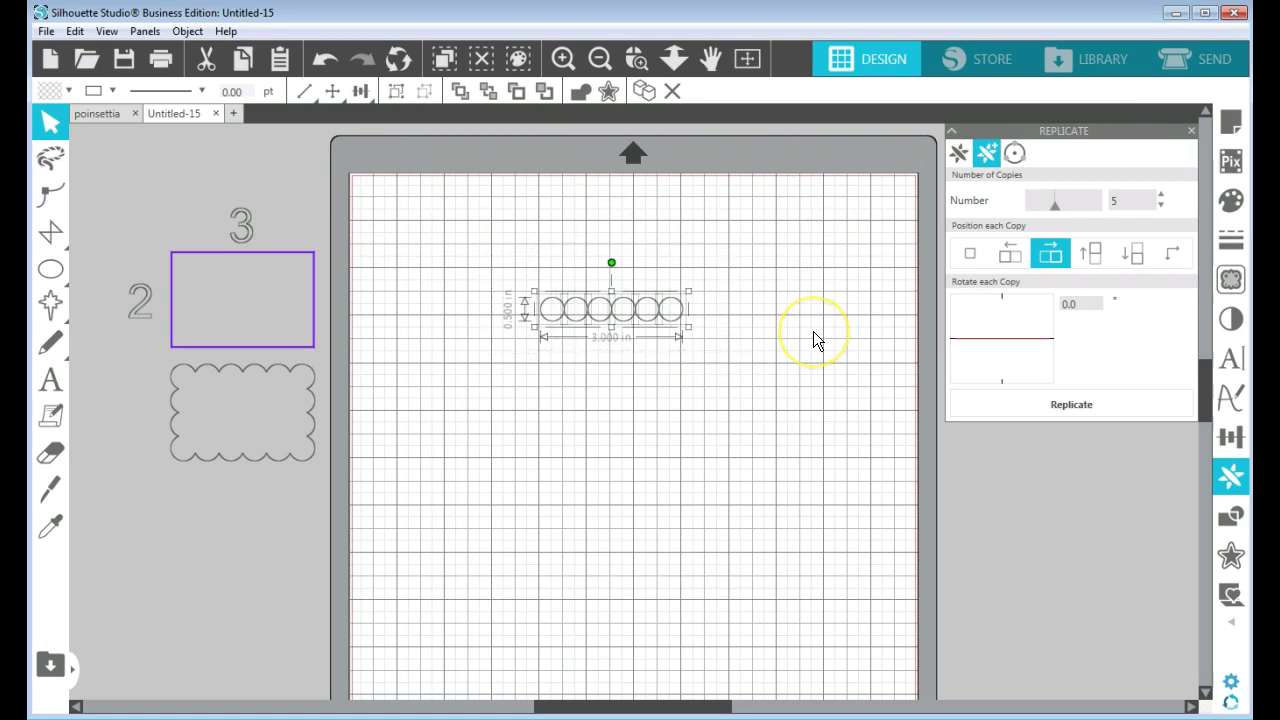
{"action": "left_click", "coordinate": [397, 92]}
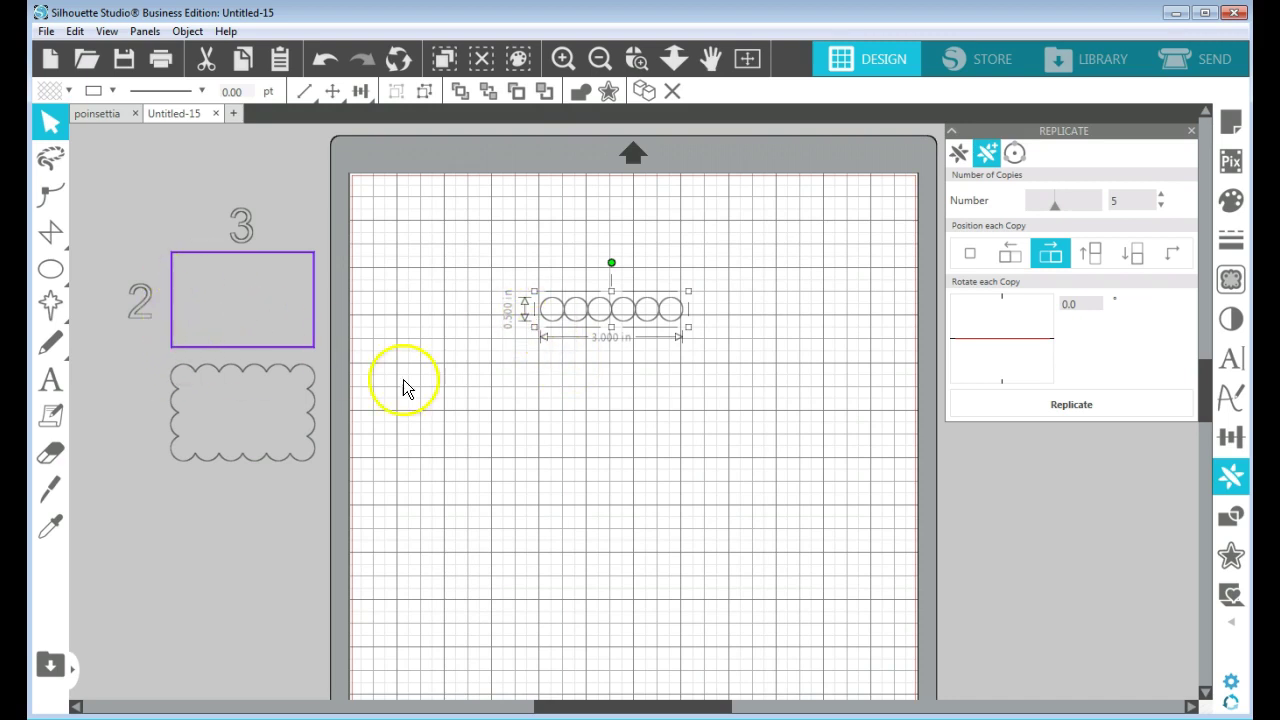
- Replicate the circle row 3 times below, forming four rows of six, then deselect
{"action": "left_click", "coordinate": [1119, 202]}
{"action": "left_click_drag", "start_coordinate": [1119, 202], "coordinate": [1097, 202]}
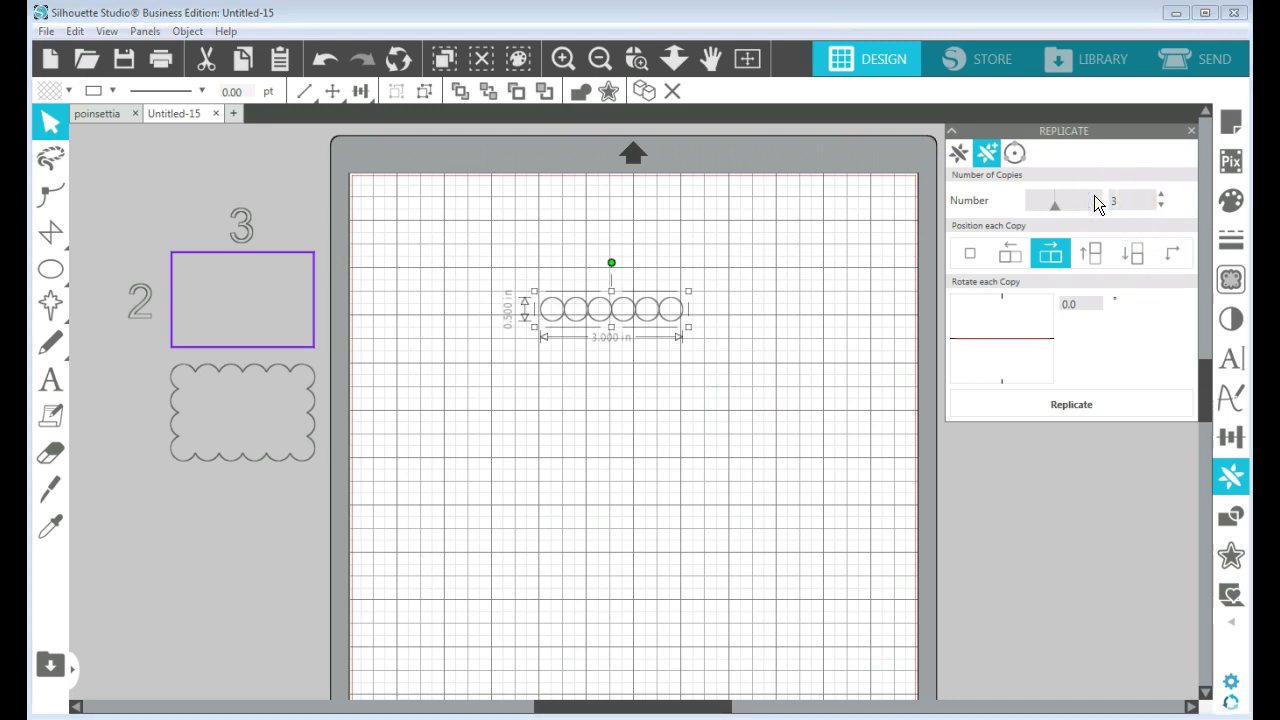
{"action": "left_click_drag", "start_coordinate": [1088, 309], "coordinate": [1032, 330]}
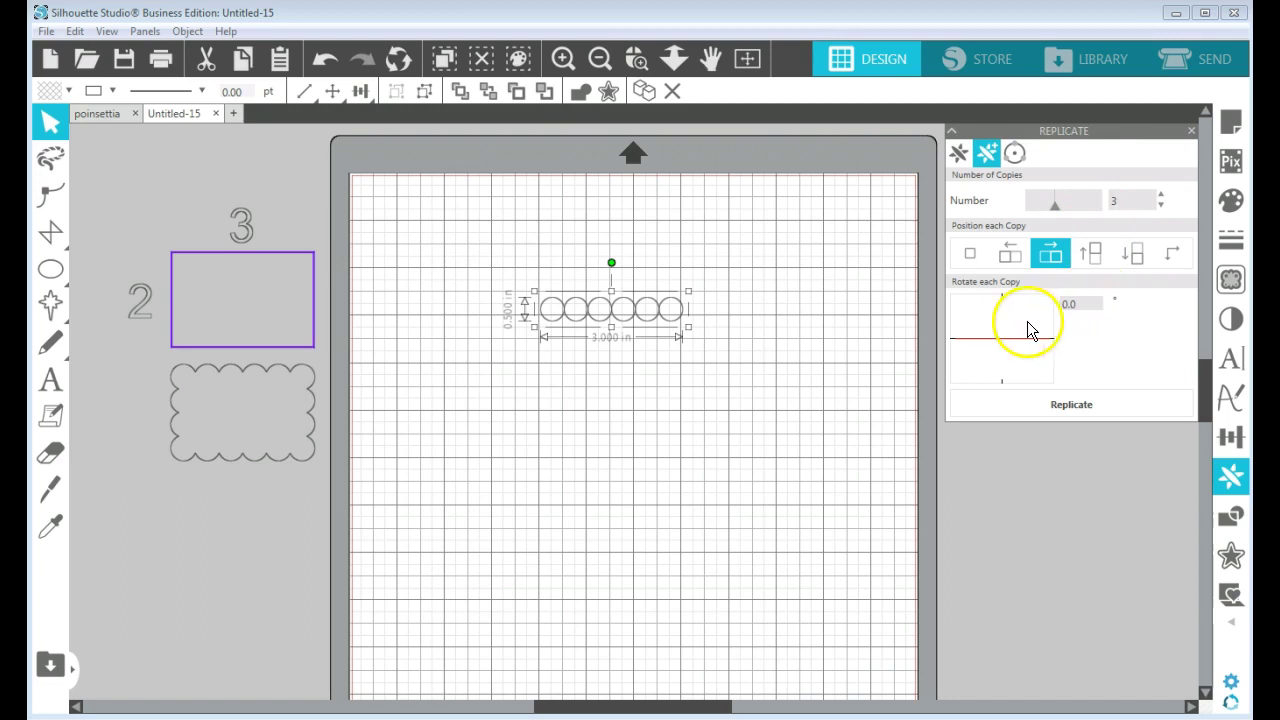
{"action": "left_click", "coordinate": [1139, 261]}
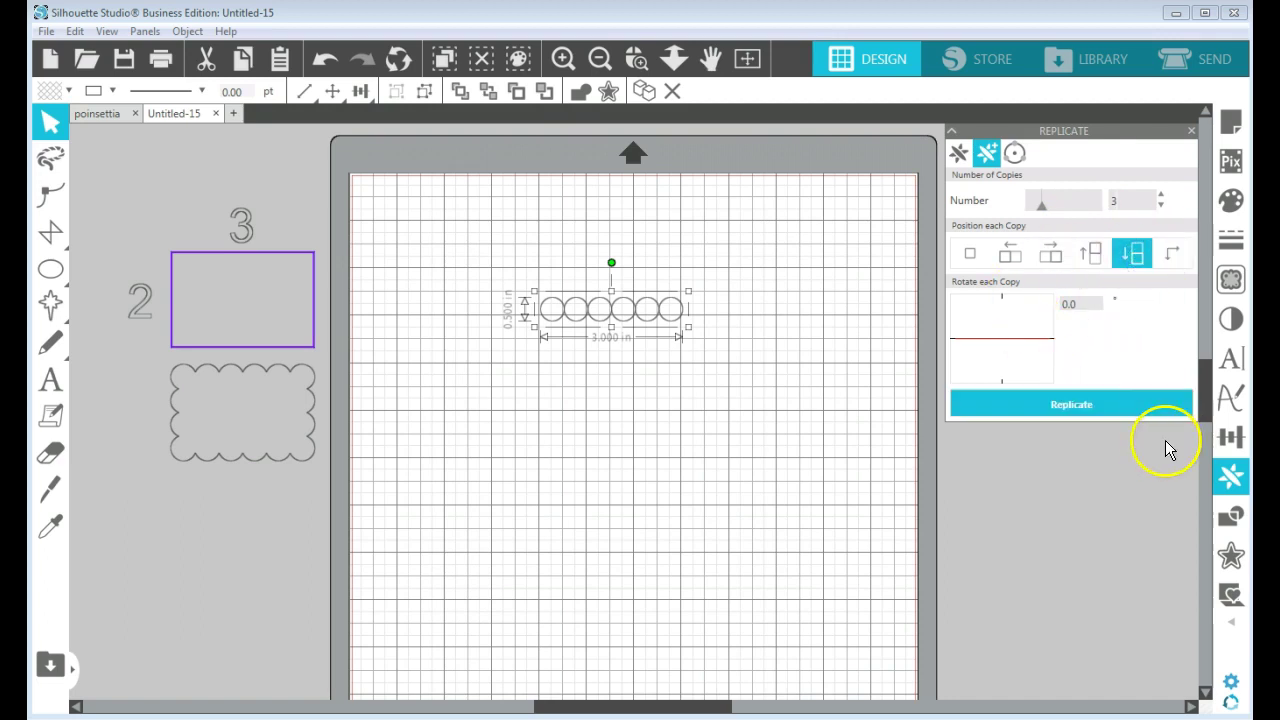
{"action": "left_click", "coordinate": [1116, 405]}
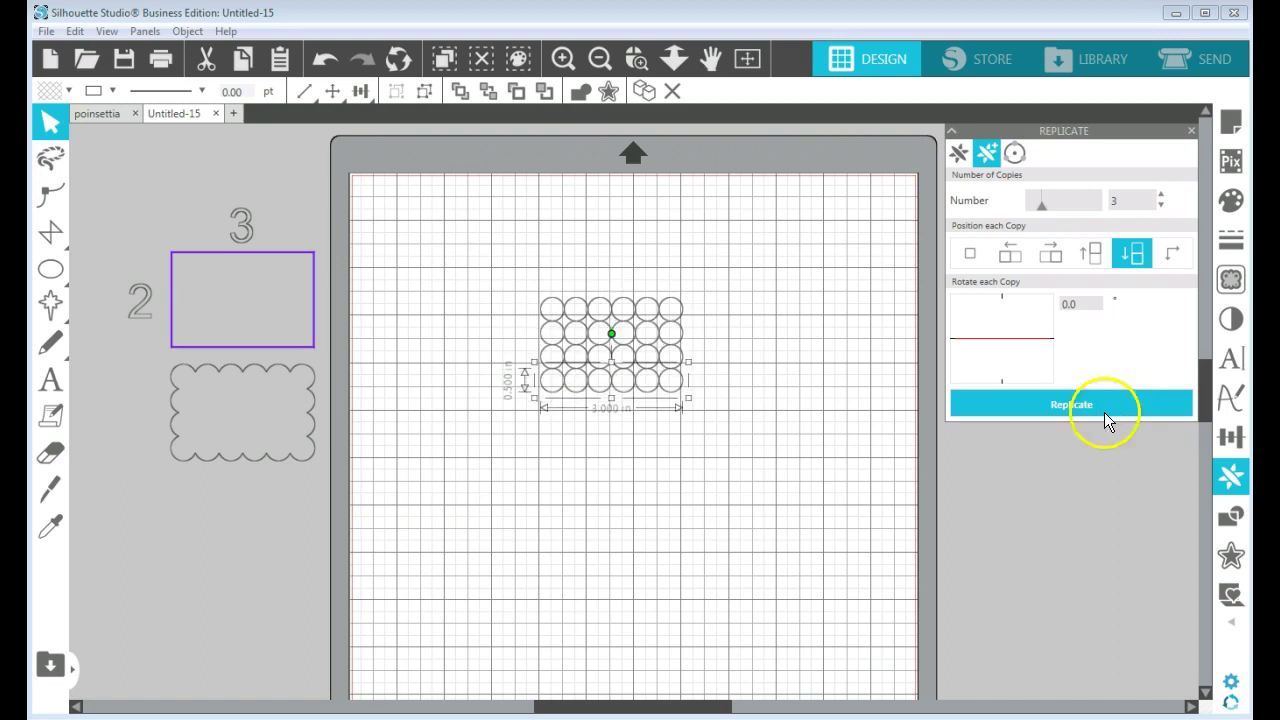
{"action": "left_click", "coordinate": [807, 430]}
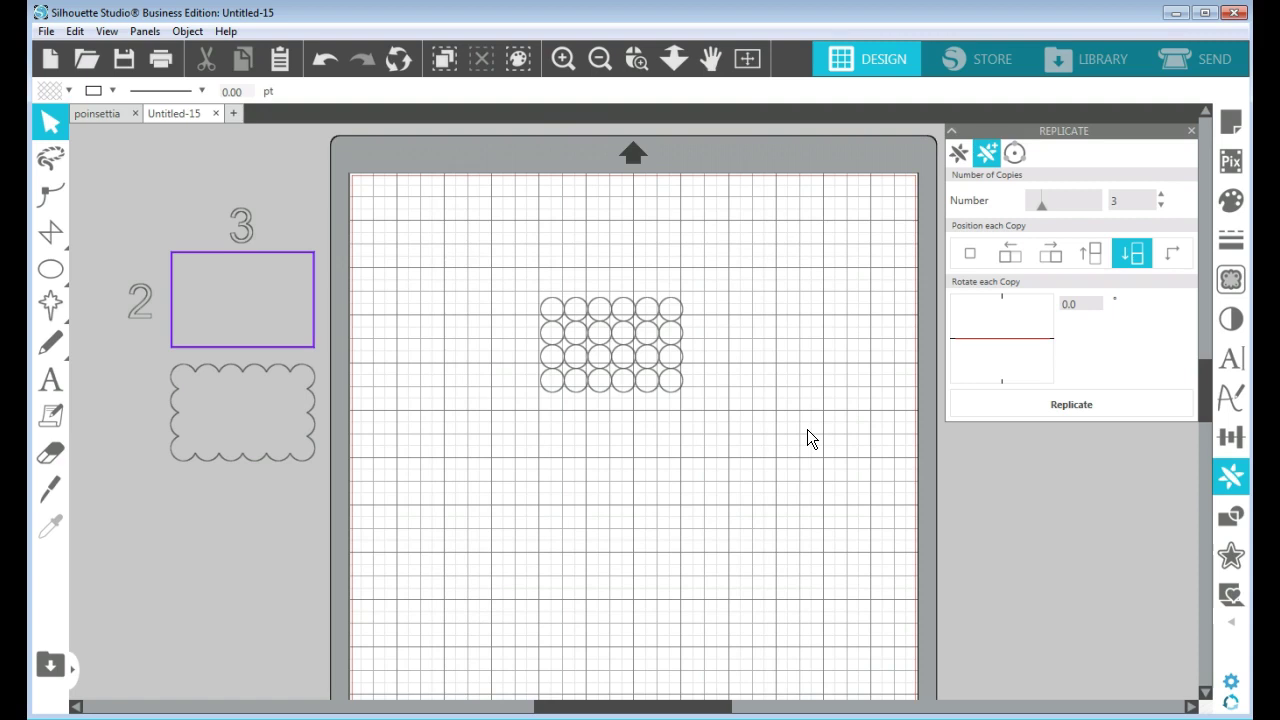
- Offset the whole circle grid outward by 0.02 in, producing a 3.041 × 2.042 in outline
{"action": "left_click", "coordinate": [1186, 129]}
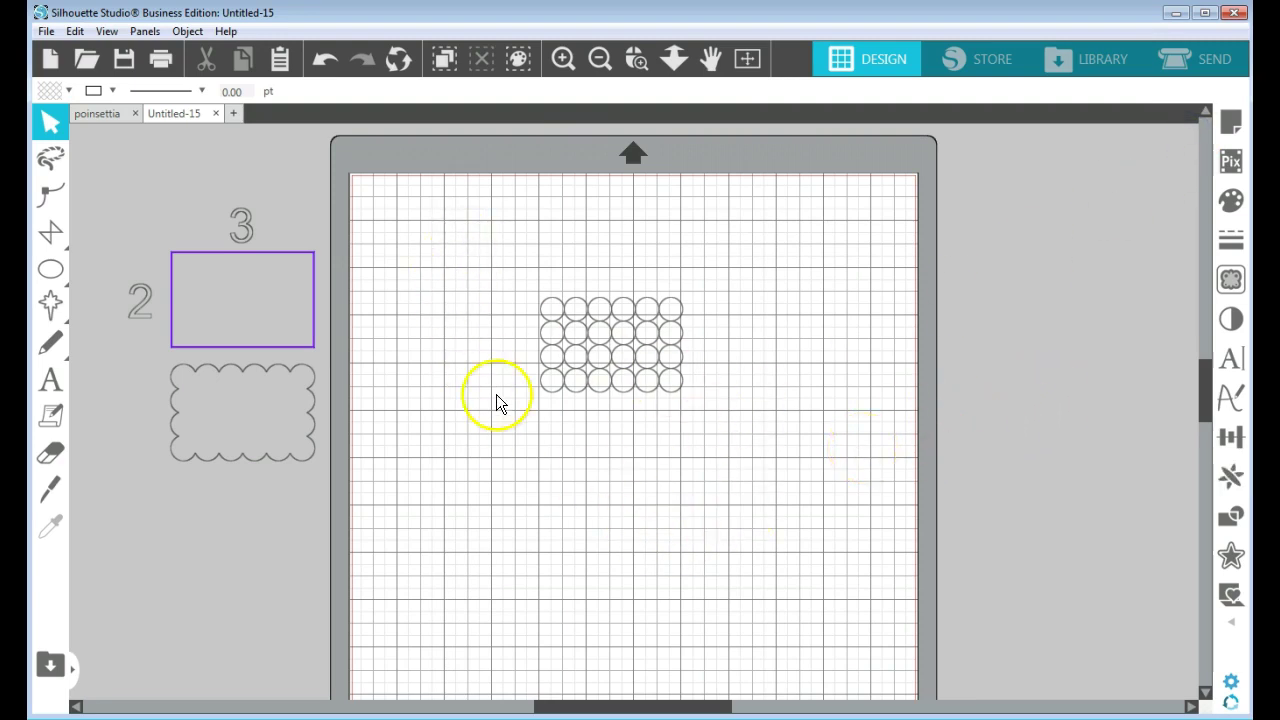
{"action": "left_click_drag", "start_coordinate": [493, 261], "coordinate": [718, 439]}
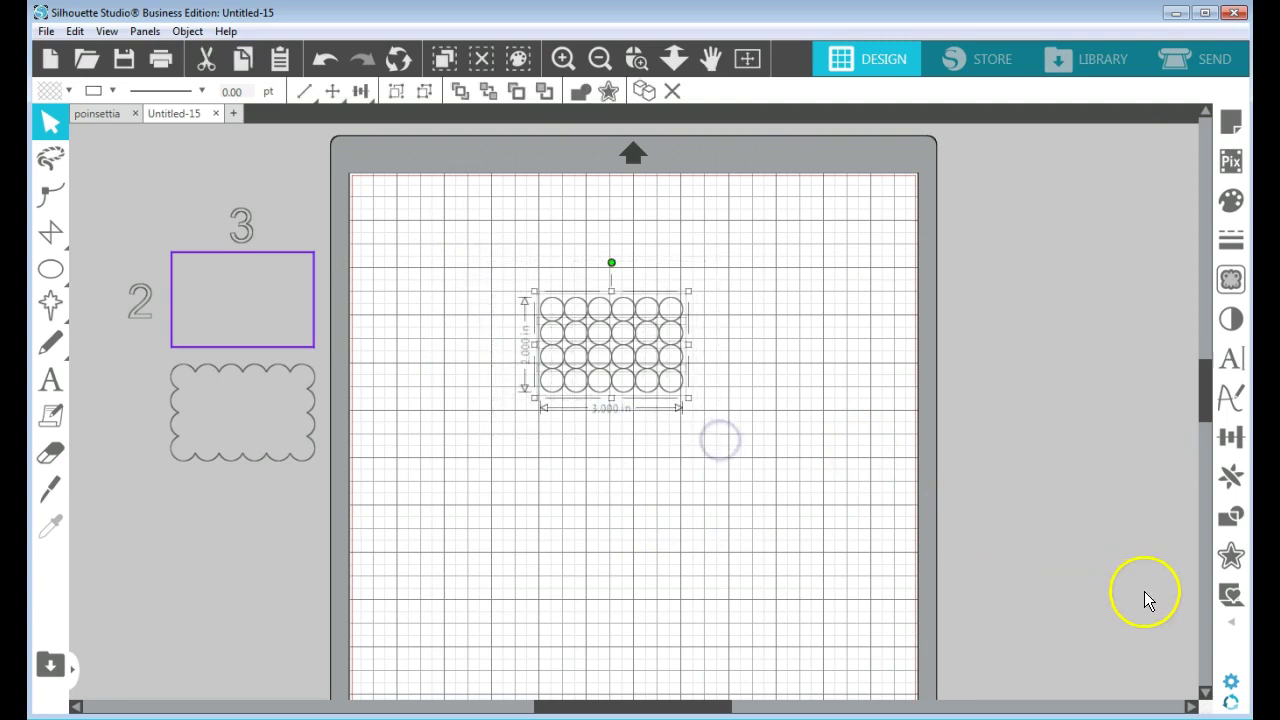
{"action": "left_click", "coordinate": [1230, 560]}
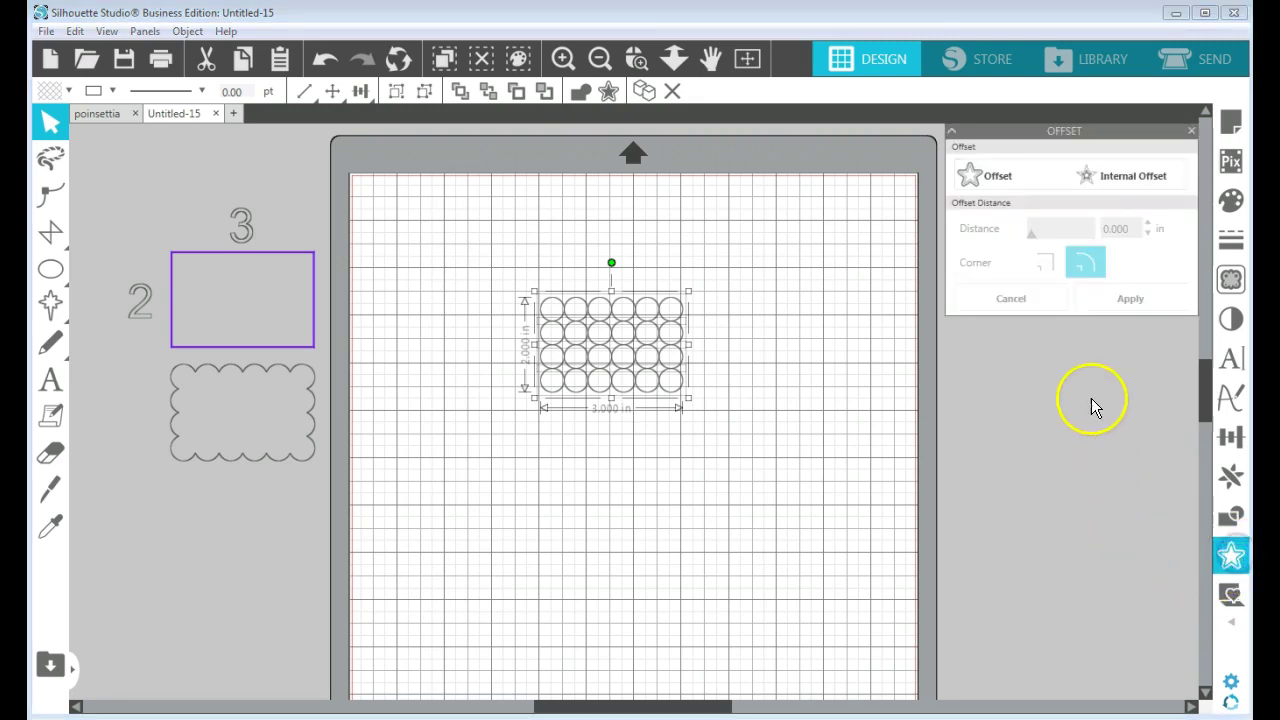
{"action": "left_click", "coordinate": [1031, 172]}
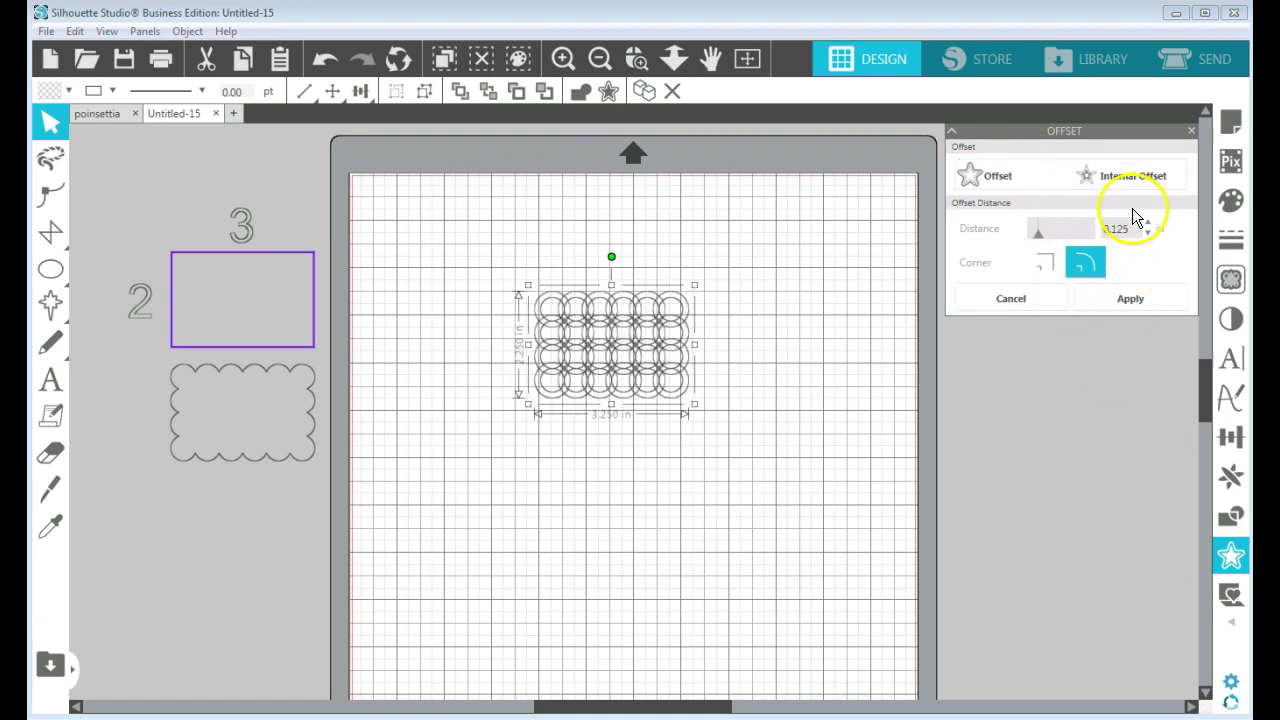
{"action": "left_click", "coordinate": [1120, 229]}
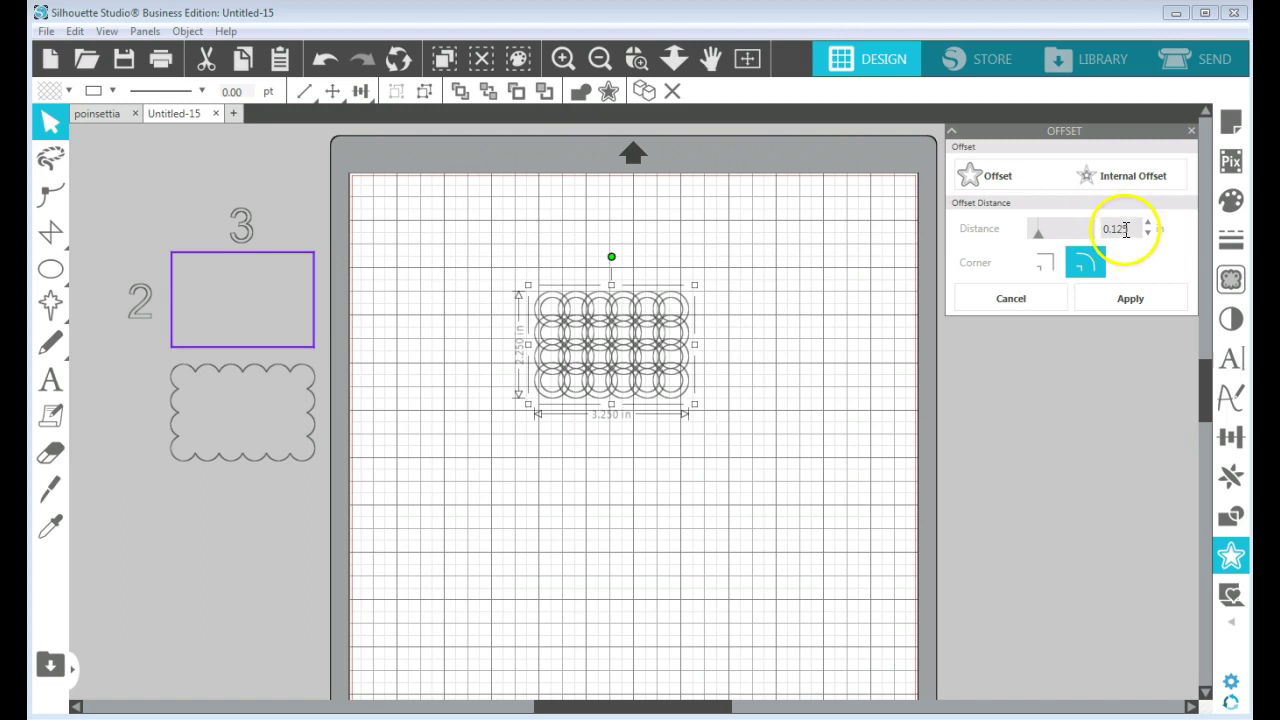
{"action": "left_click_drag", "start_coordinate": [1131, 228], "coordinate": [1103, 228]}
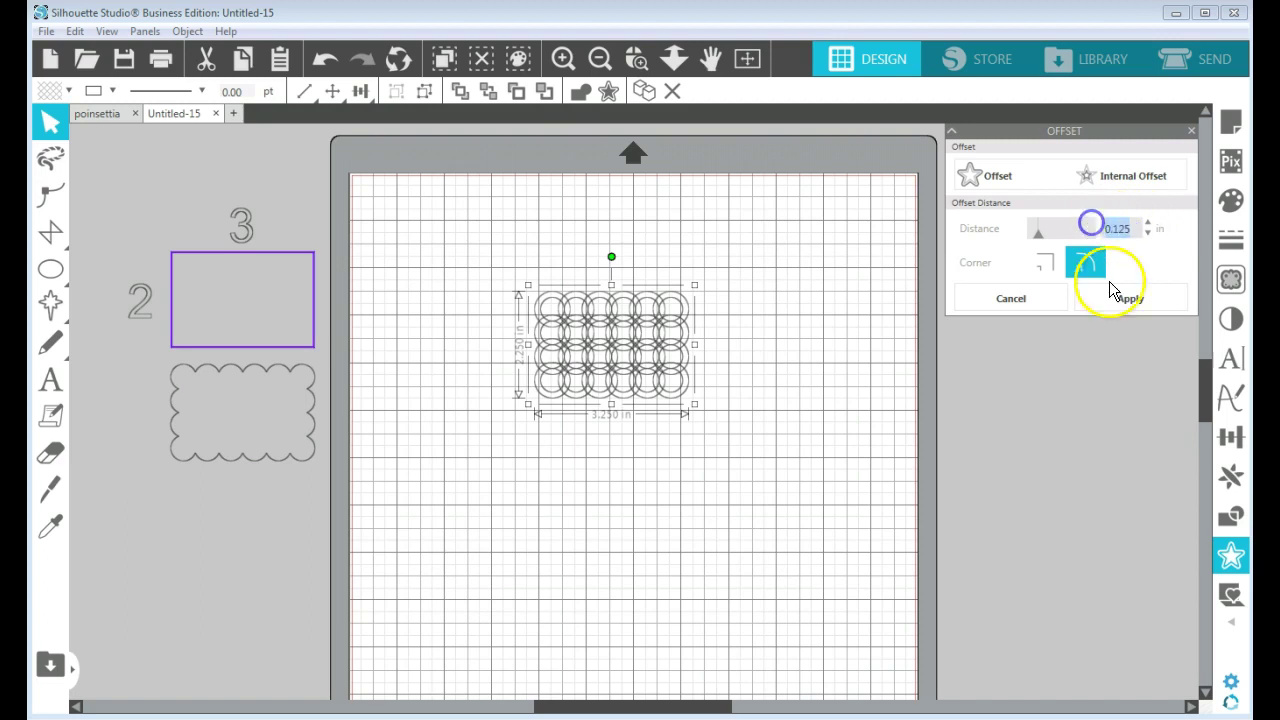
{"action": "type", "text": "0"}
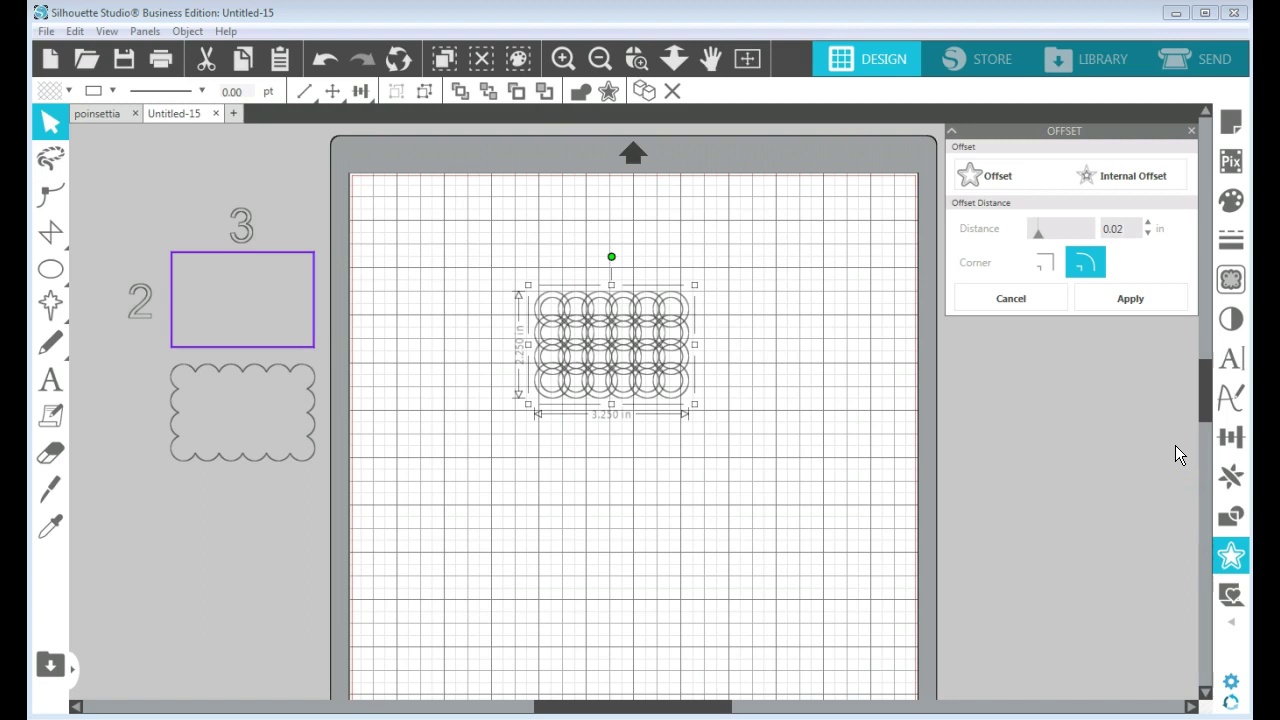
{"action": "left_click", "coordinate": [1145, 306]}
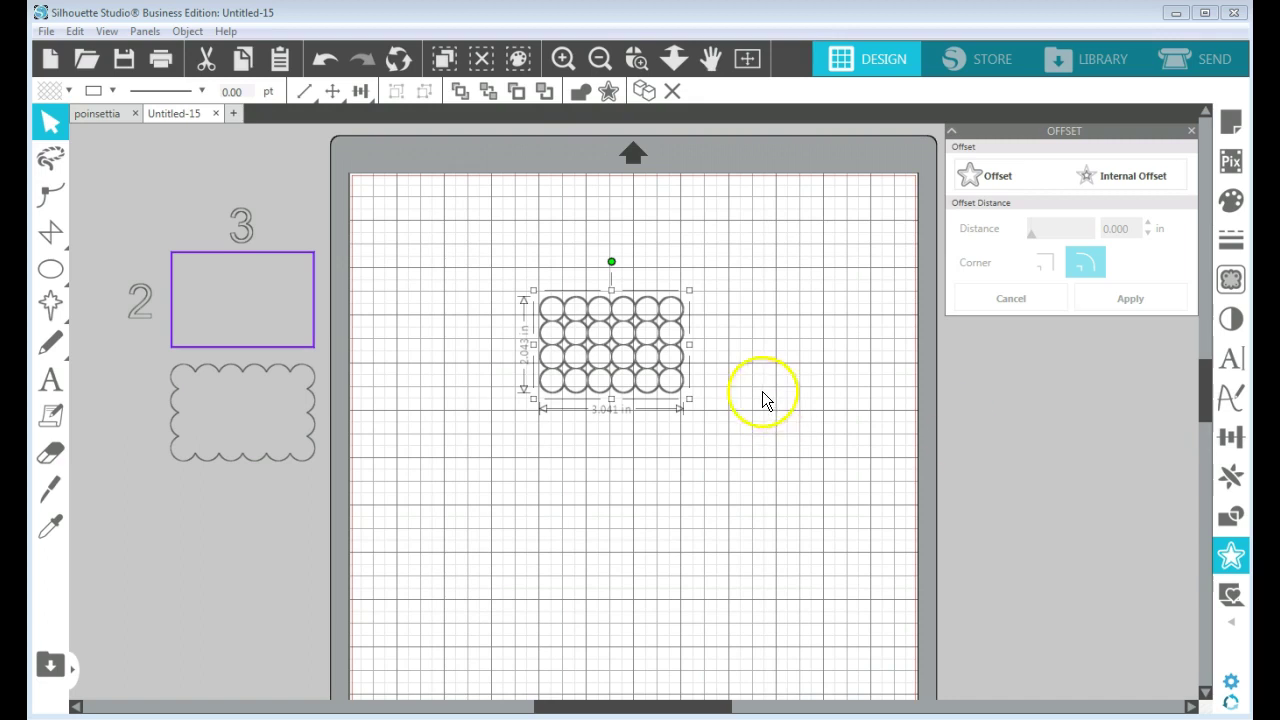
- Move the offset outline aside, delete all the circles, and center the outline on the mat
{"action": "left_click_drag", "start_coordinate": [692, 372], "coordinate": [732, 452]}
{"action": "left_click_drag", "start_coordinate": [683, 367], "coordinate": [868, 398]}
{"action": "left_click", "coordinate": [717, 457]}
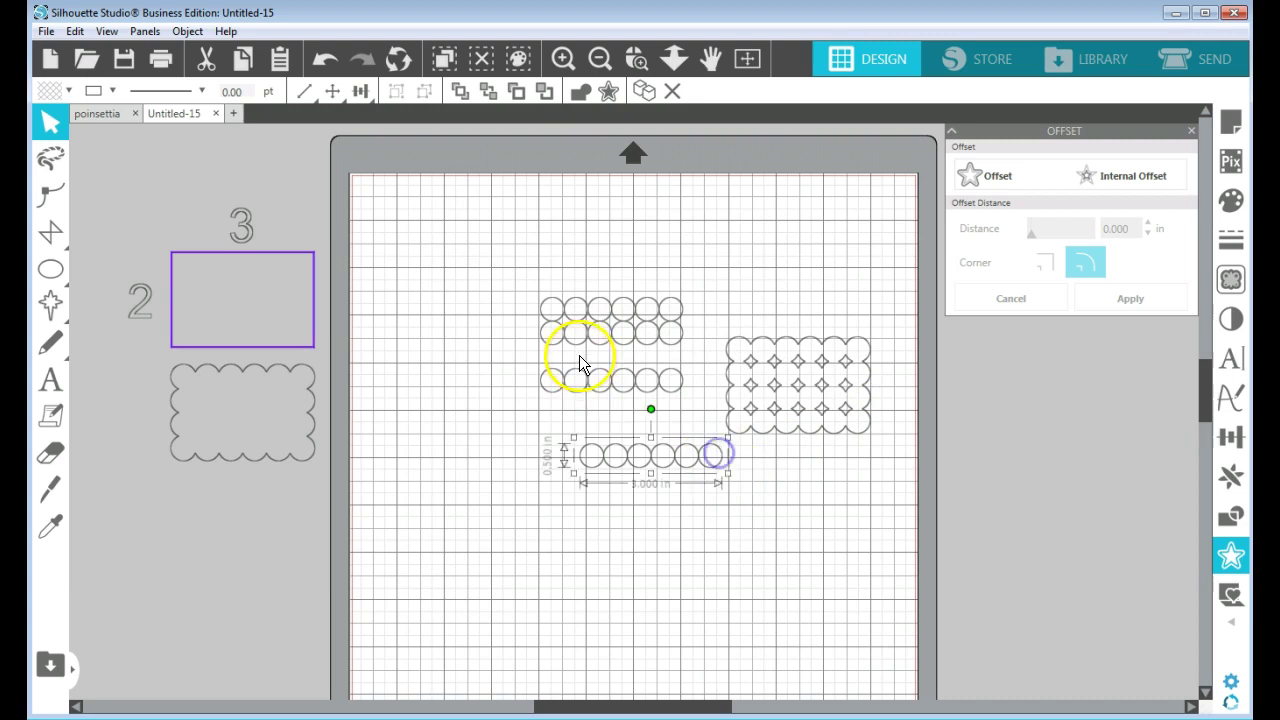
{"action": "left_click_drag", "start_coordinate": [529, 307], "coordinate": [713, 511]}
{"action": "key", "text": "Delete"}
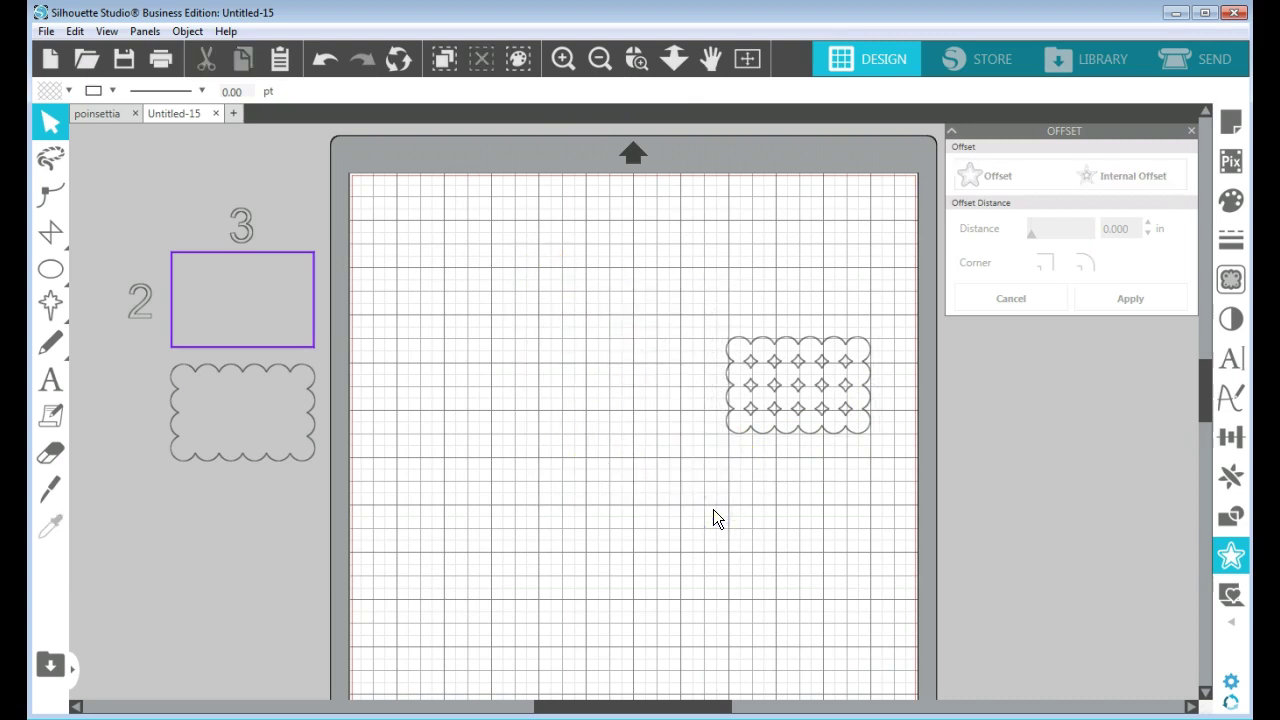
{"action": "left_click_drag", "start_coordinate": [792, 437], "coordinate": [588, 397]}
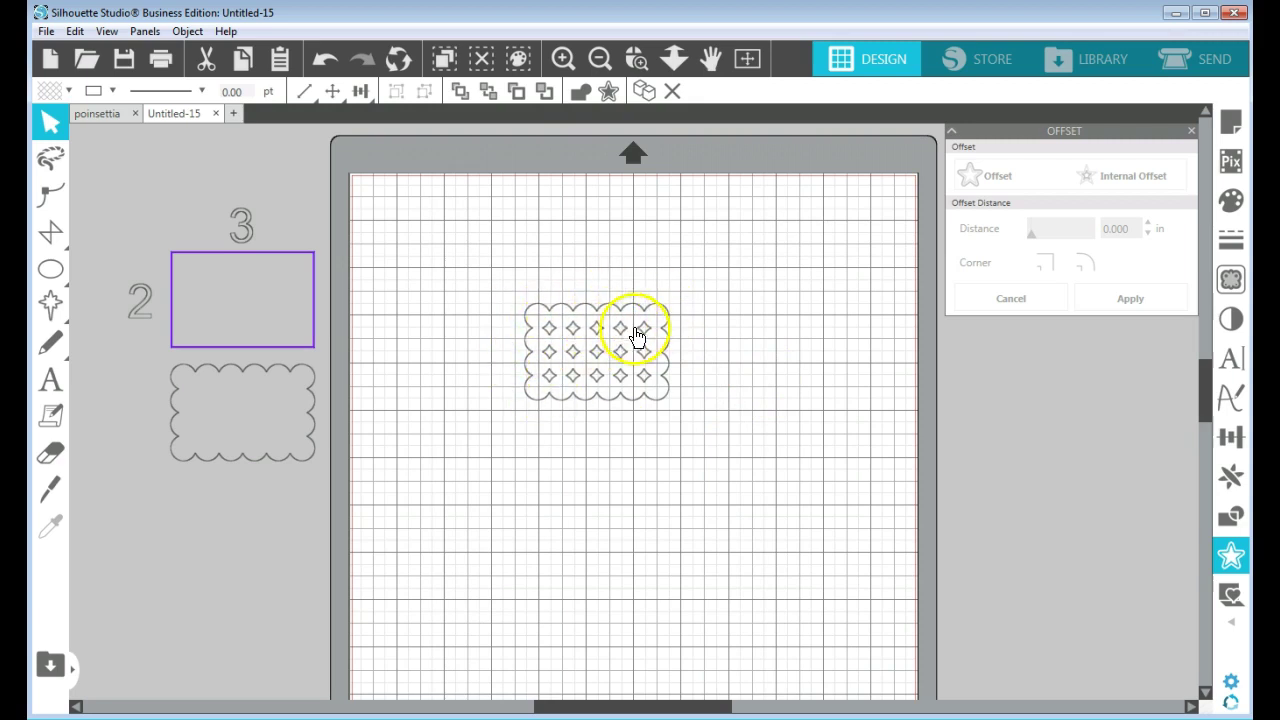
- Release the offset shape's compound path and move the outer scalloped outline away from the stars
{"action": "left_click", "coordinate": [786, 428]}
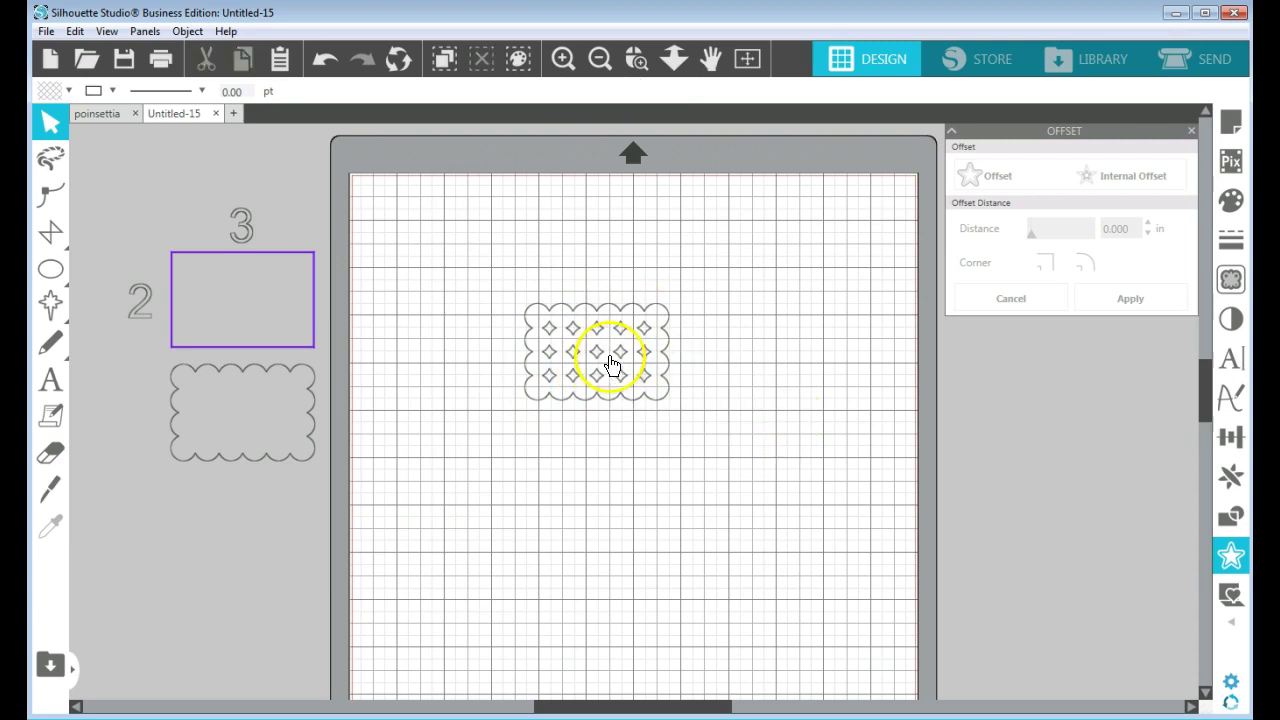
{"action": "right_click", "coordinate": [667, 386]}
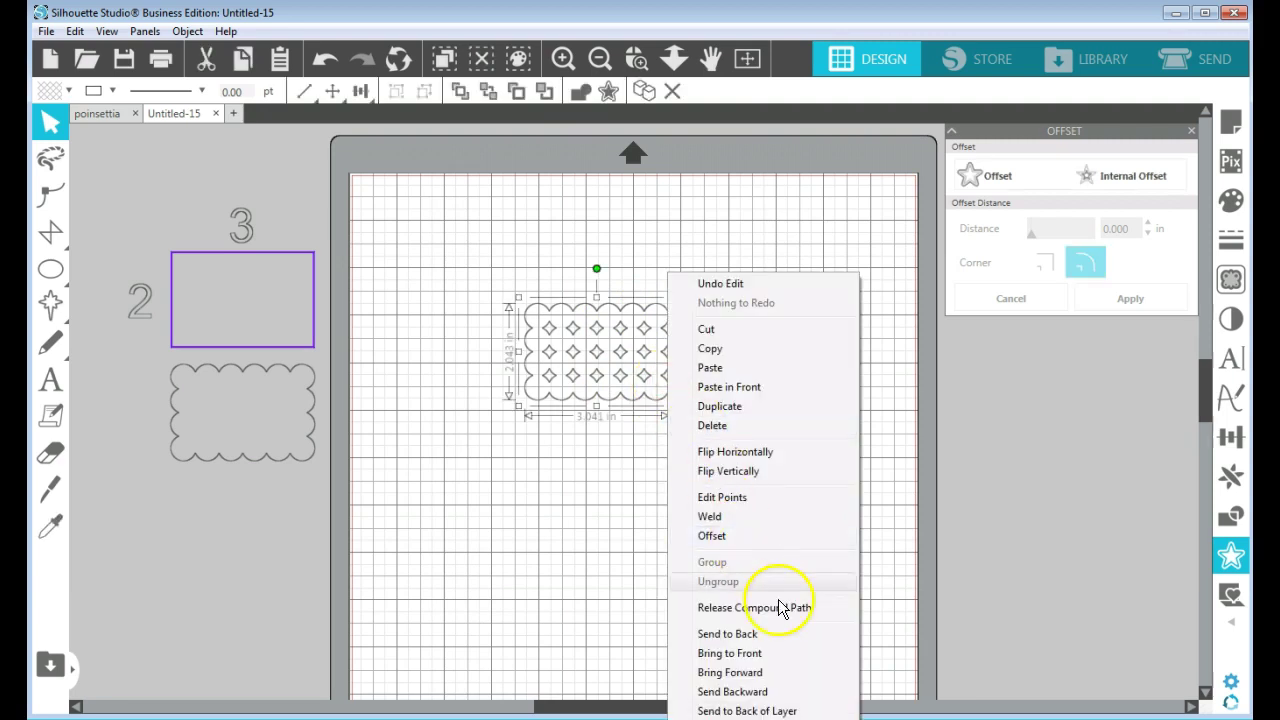
{"action": "left_click", "coordinate": [778, 605]}
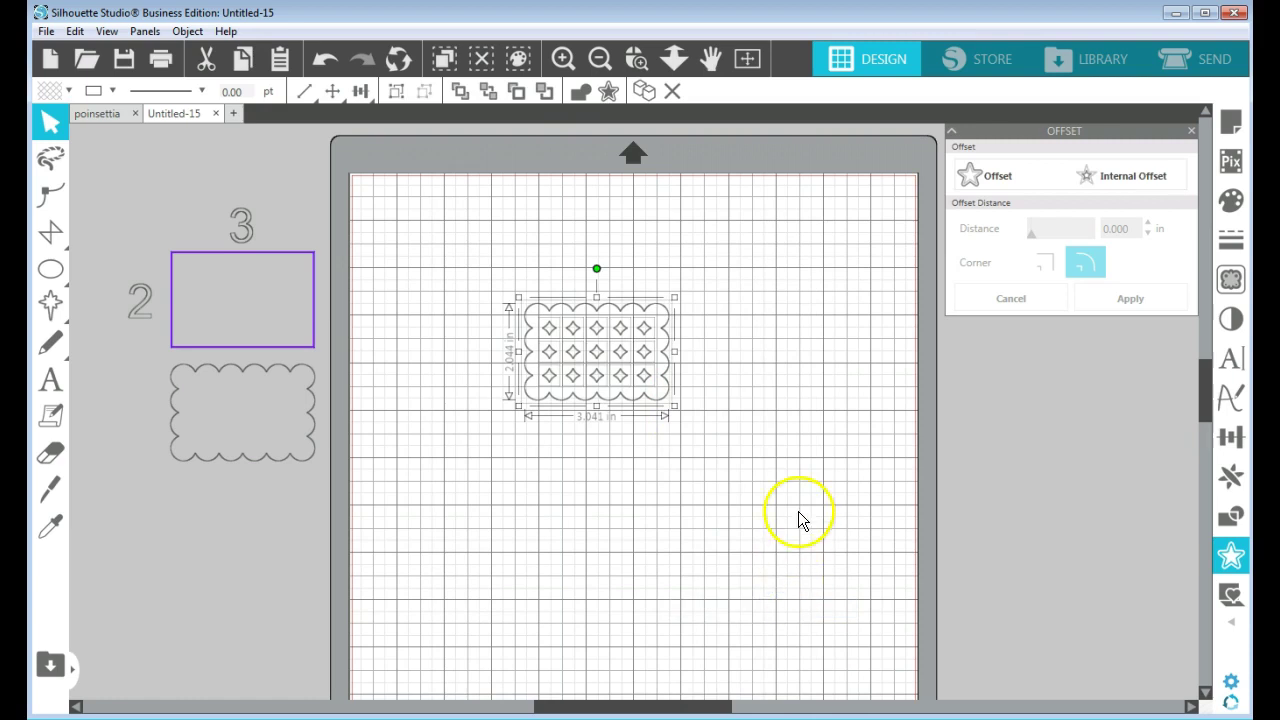
{"action": "left_click", "coordinate": [798, 516]}
{"action": "left_click", "coordinate": [648, 400]}
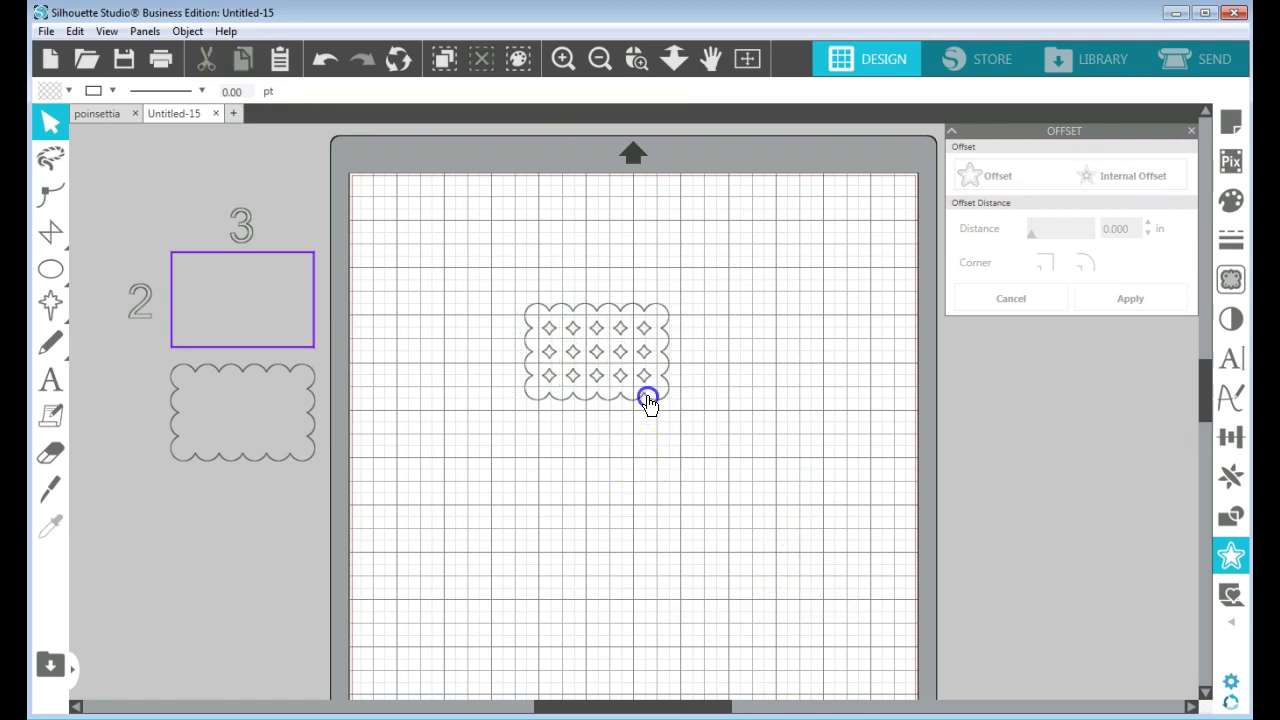
{"action": "left_click_drag", "start_coordinate": [648, 400], "coordinate": [830, 438]}
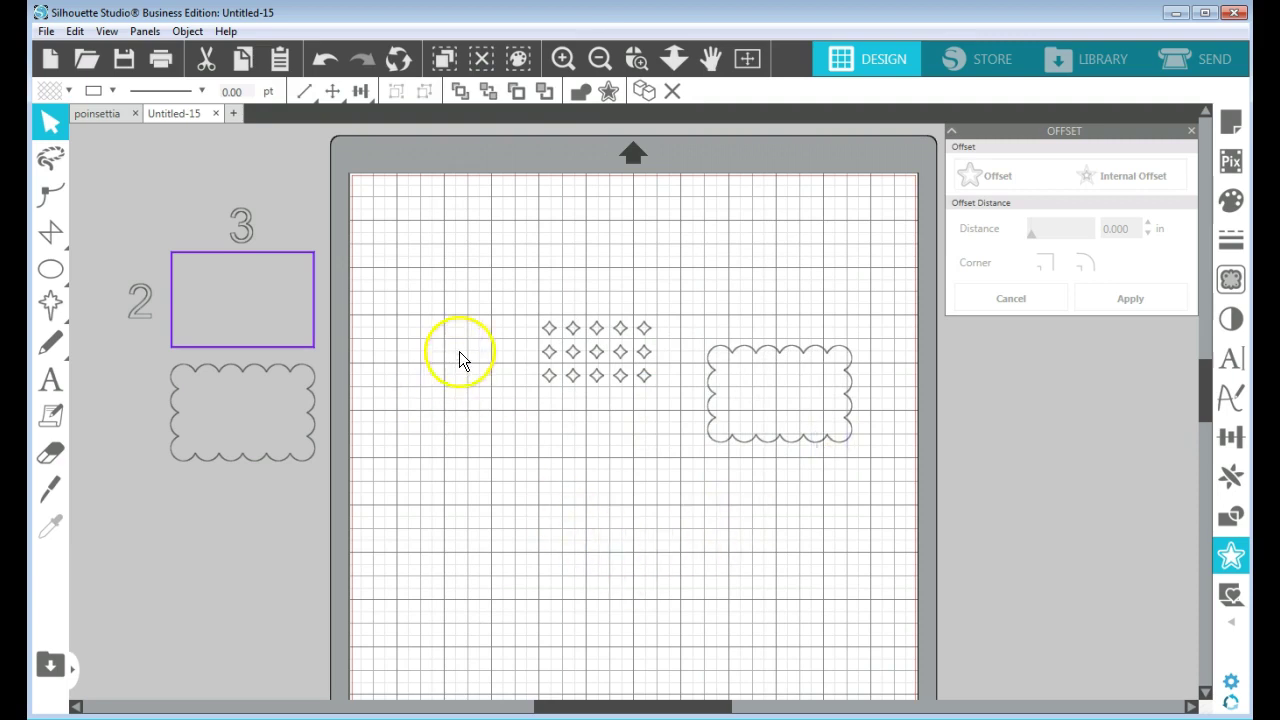
- Select the grid of inner star pieces and delete them
{"action": "left_click", "coordinate": [506, 284]}
{"action": "left_click_drag", "start_coordinate": [533, 367], "coordinate": [648, 412]}
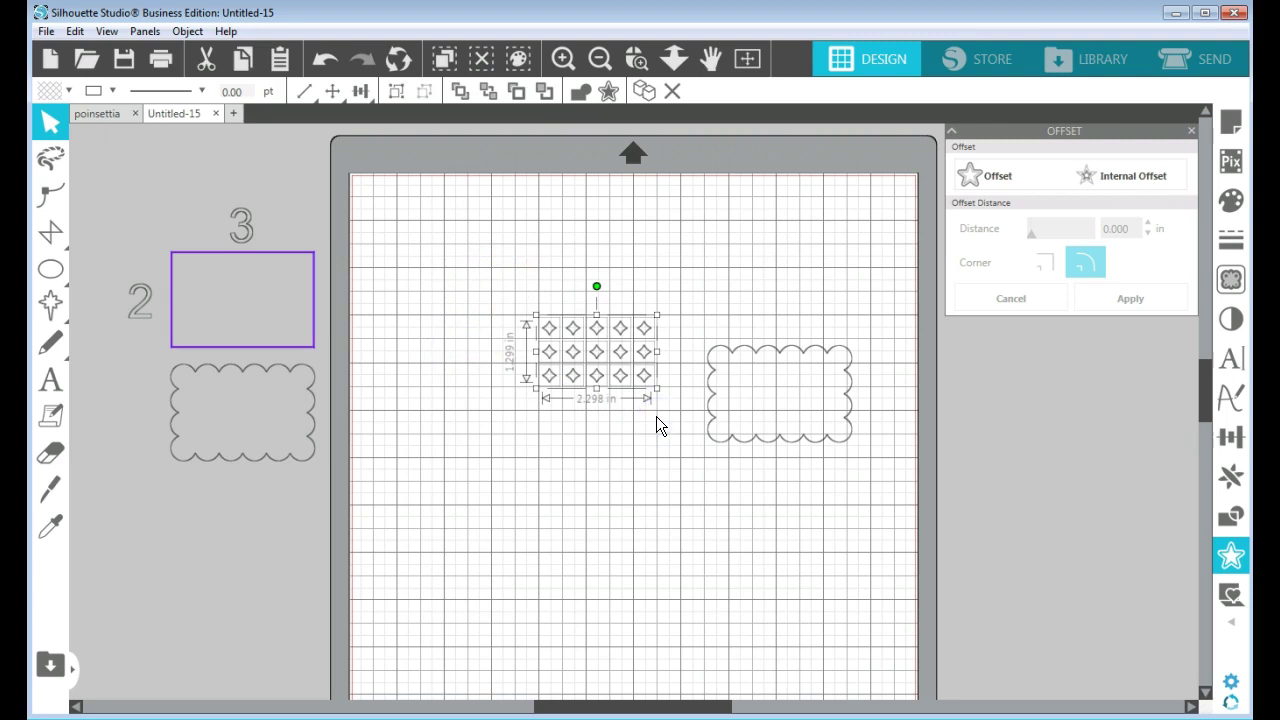
{"action": "key", "text": "Delete"}
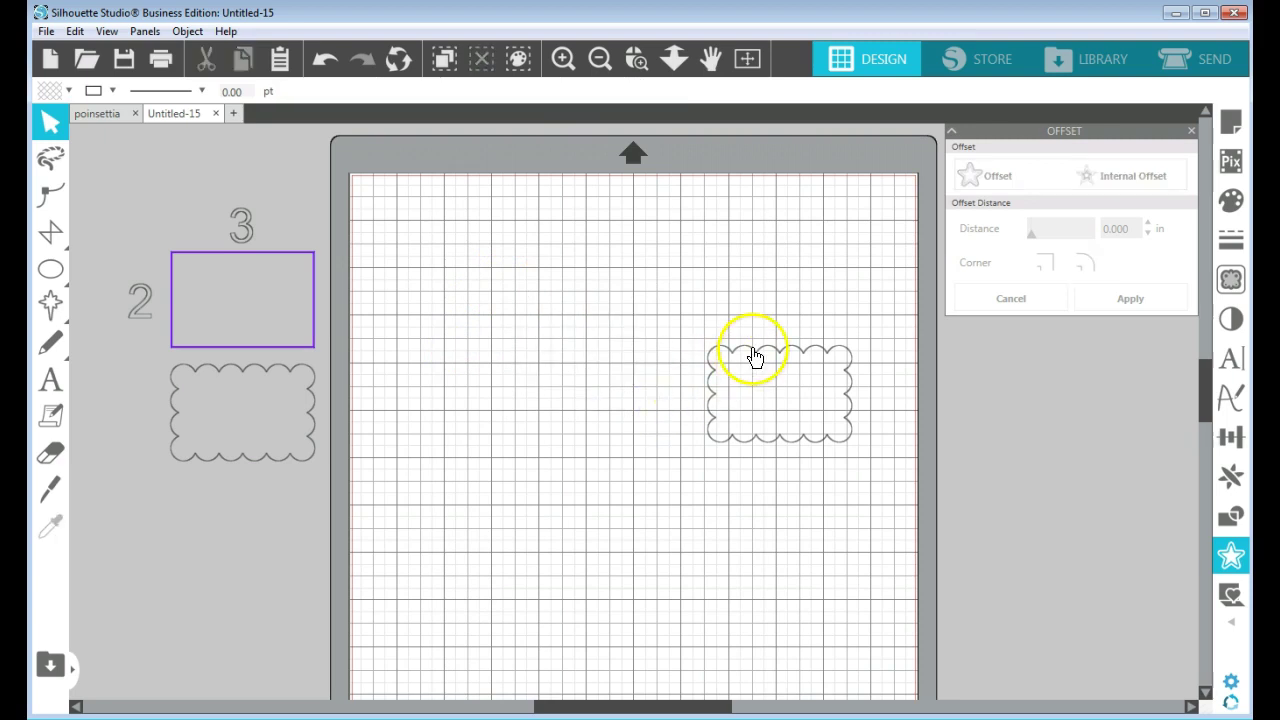
- Line up the scalloped rectangle over the purple reference box, then place it back on the mat
{"action": "left_click_drag", "start_coordinate": [734, 353], "coordinate": [498, 301]}
{"action": "left_click", "coordinate": [706, 354]}
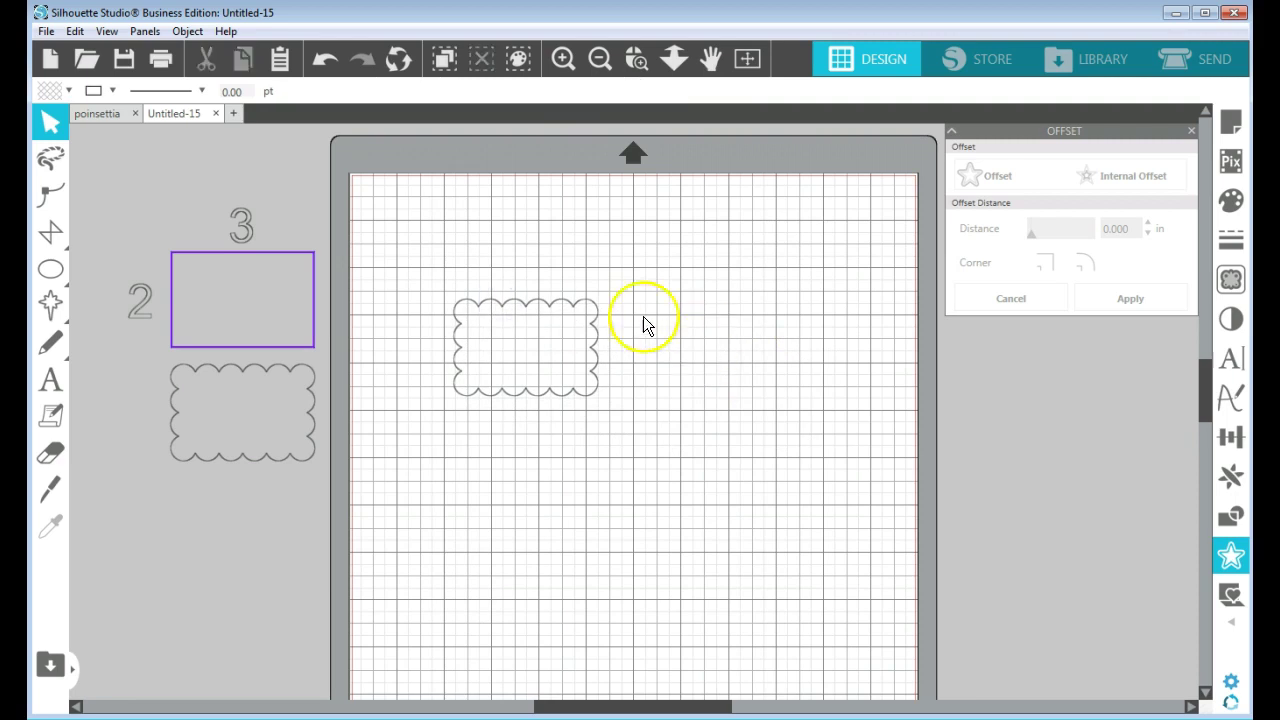
{"action": "left_click_drag", "start_coordinate": [593, 302], "coordinate": [312, 257]}
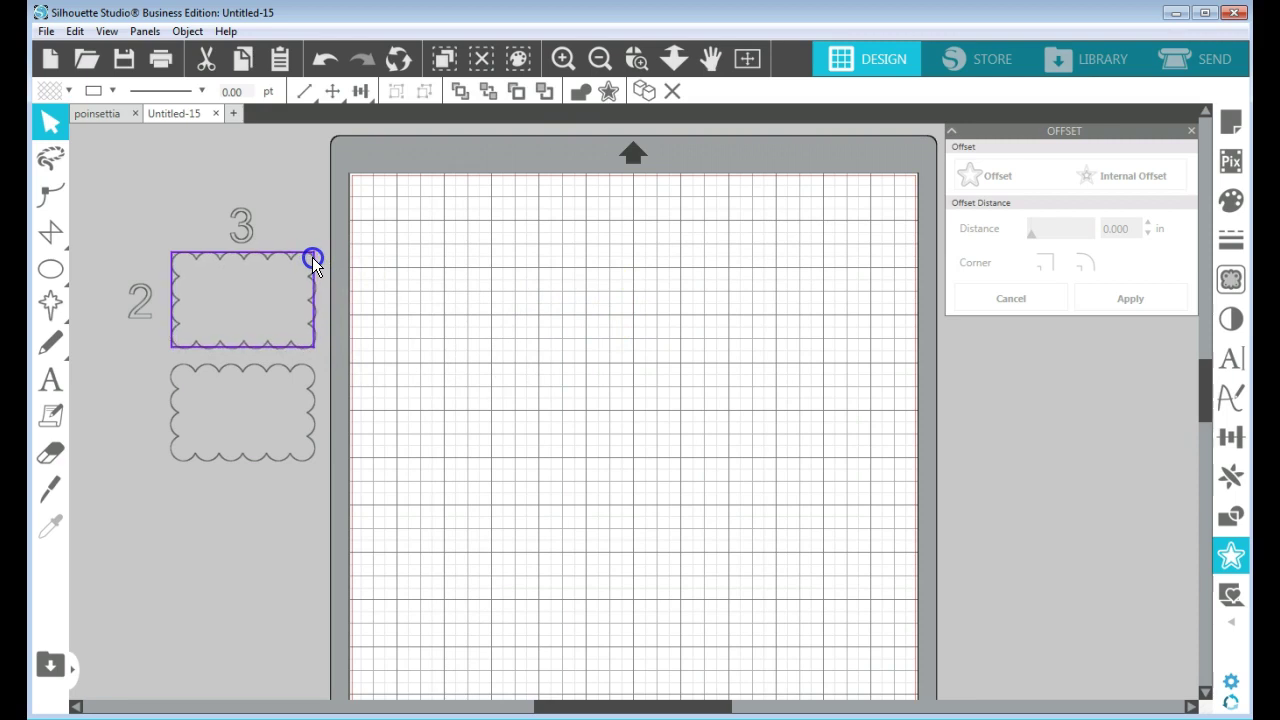
{"action": "left_click_drag", "start_coordinate": [312, 257], "coordinate": [708, 292]}
{"action": "left_click", "coordinate": [779, 311]}
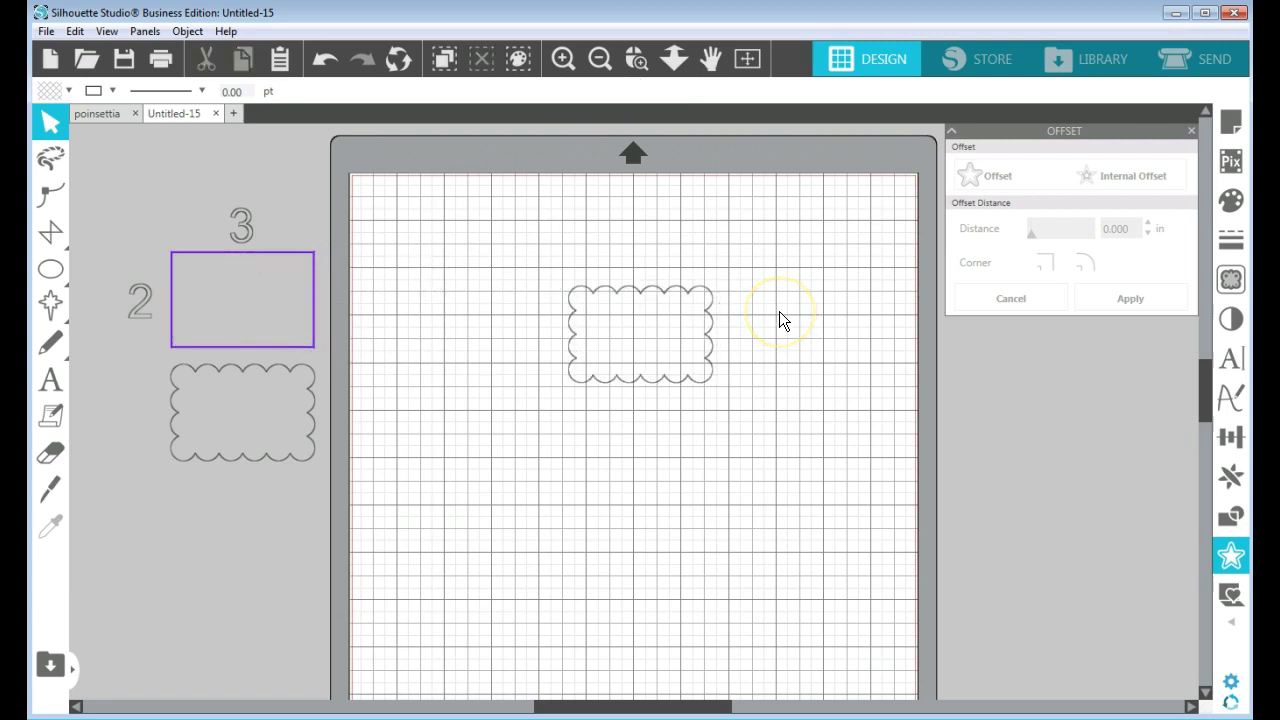